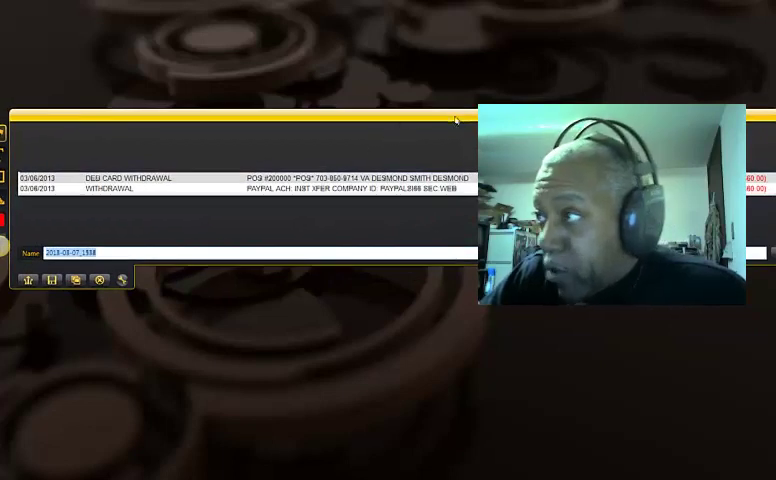
Reposition the Jing capture preview of the bank transaction rows and deselect its suggested name.
drag(455, 120, 289, 124)
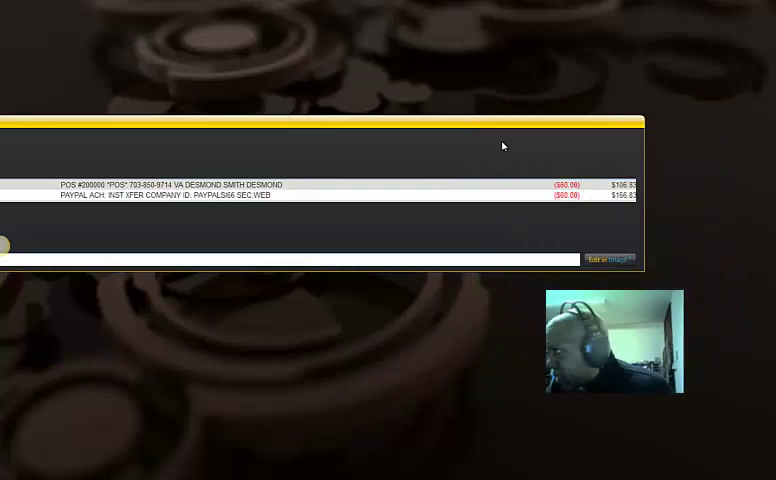
mouse_move(483, 126)
mouse_down()
mouse_move(580, 180)
mouse_move(644, 204)
mouse_up()
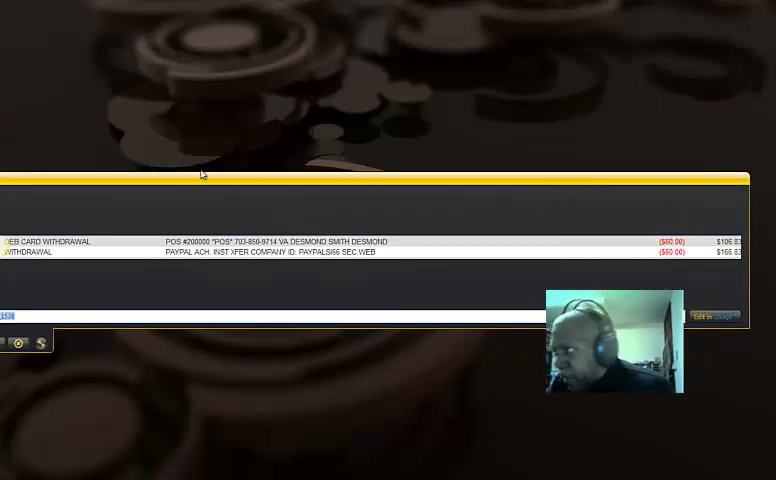
drag(201, 174, 330, 180)
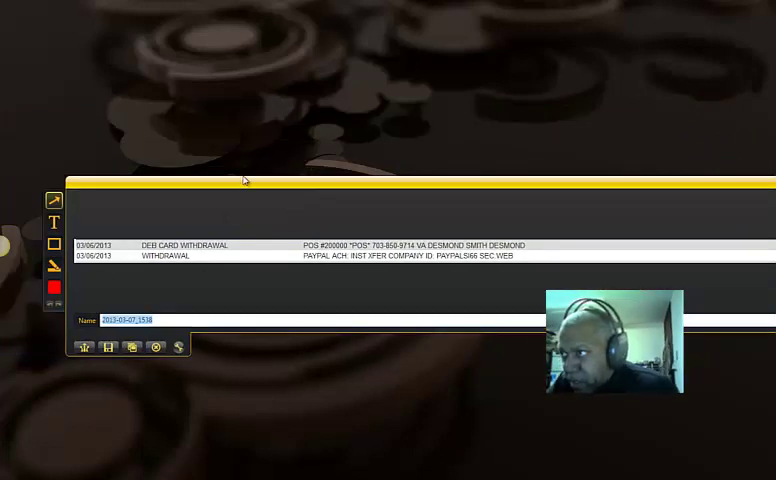
drag(244, 180, 204, 168)
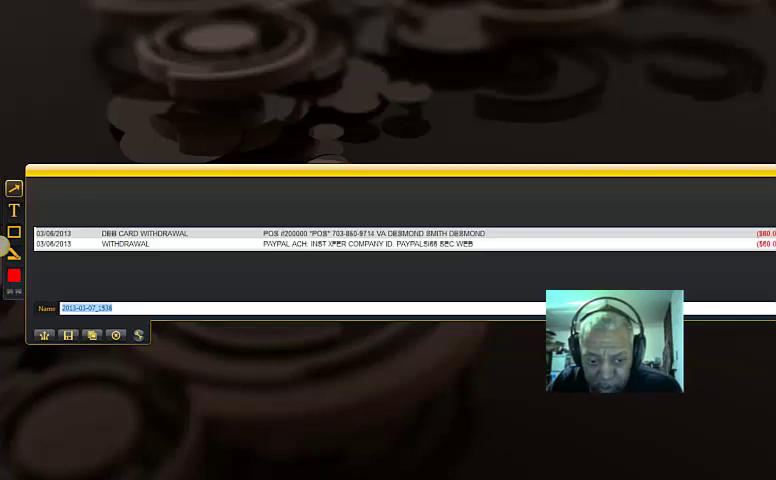
key(End)
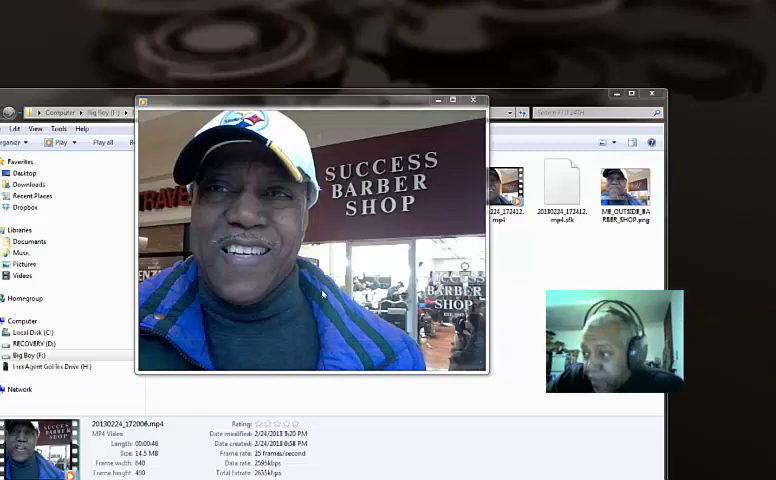
mouse_move(311, 240)
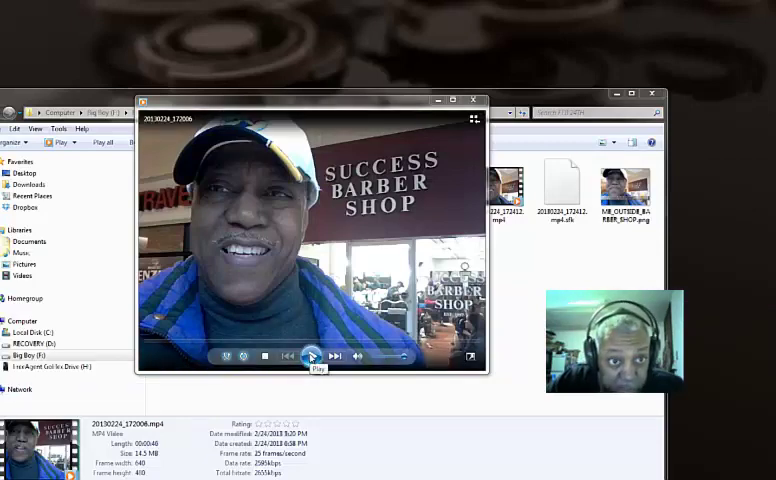
Play, pause and resume the Success Barber Shop video, then close Windows Media Player.
click(312, 357)
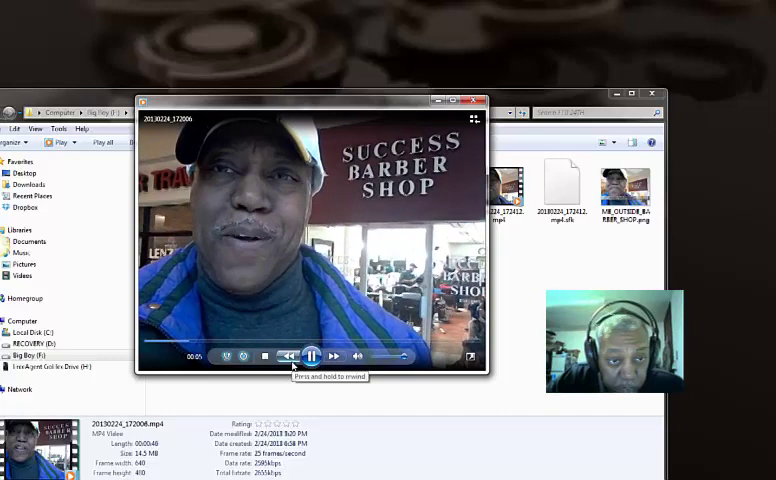
click(312, 357)
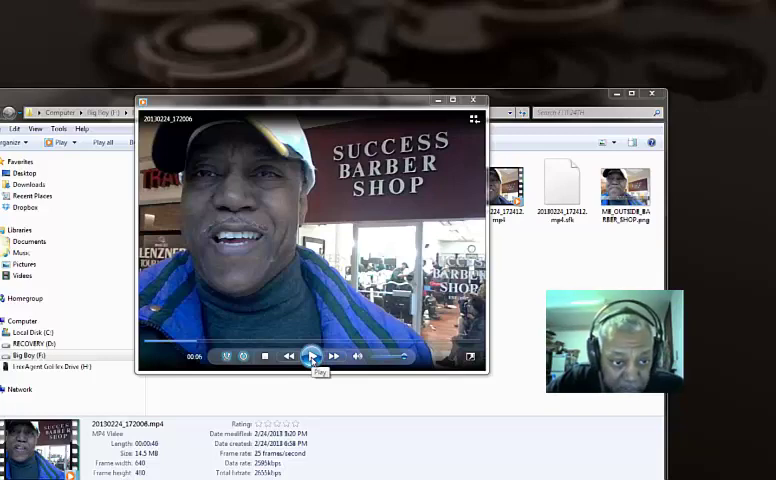
click(311, 358)
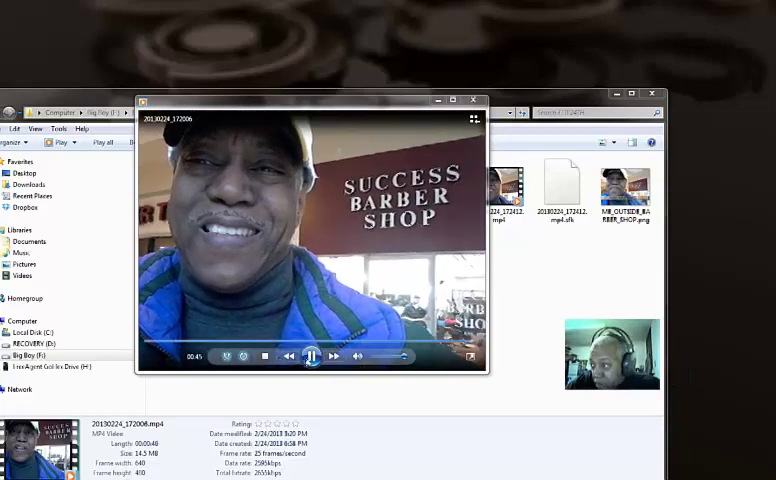
key(alt+F4)
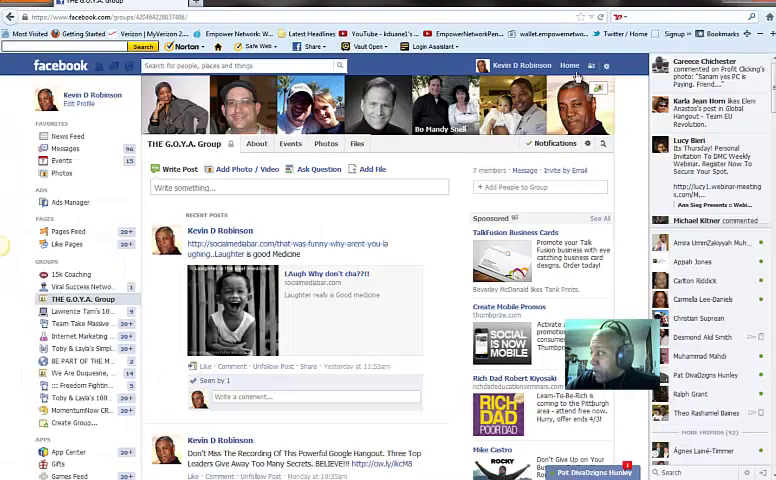
scroll(4, 245, down, 3)
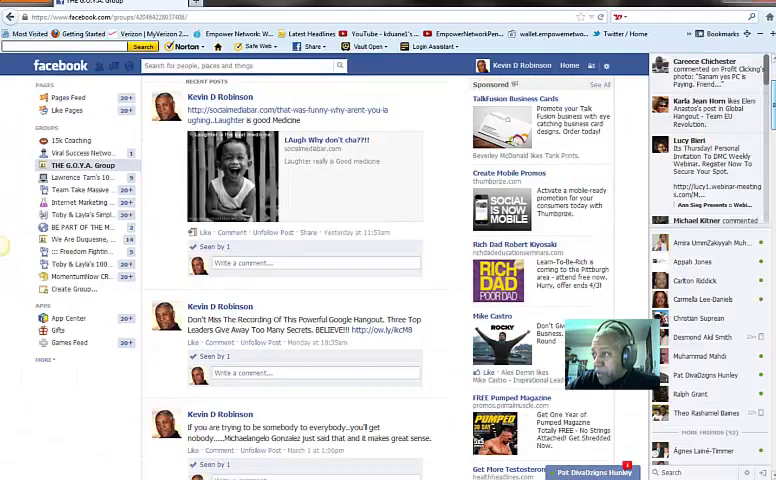
scroll(4, 245, down, 2)
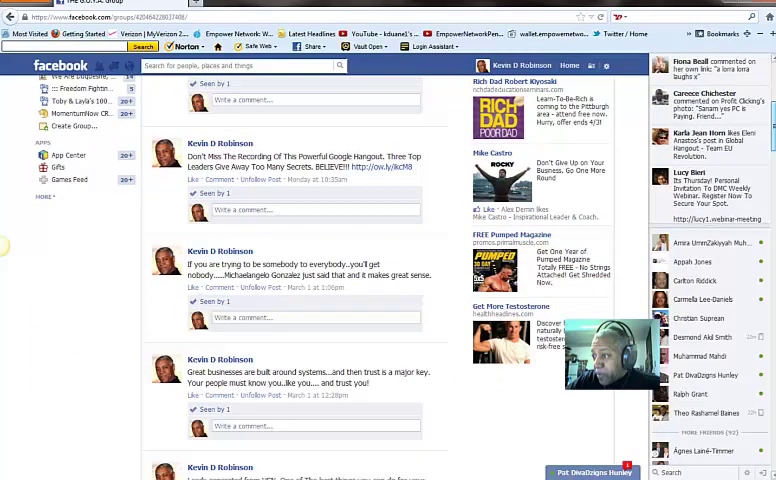
scroll(4, 245, down, 2)
scroll(4, 245, down, 1)
scroll(4, 245, down, 1)
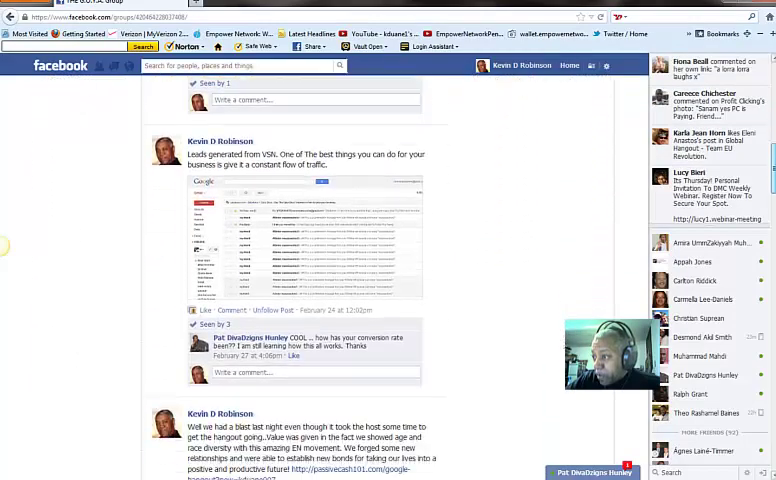
scroll(4, 245, down, 2)
scroll(4, 245, down, 1)
scroll(4, 245, down, 1)
scroll(4, 245, down, 2)
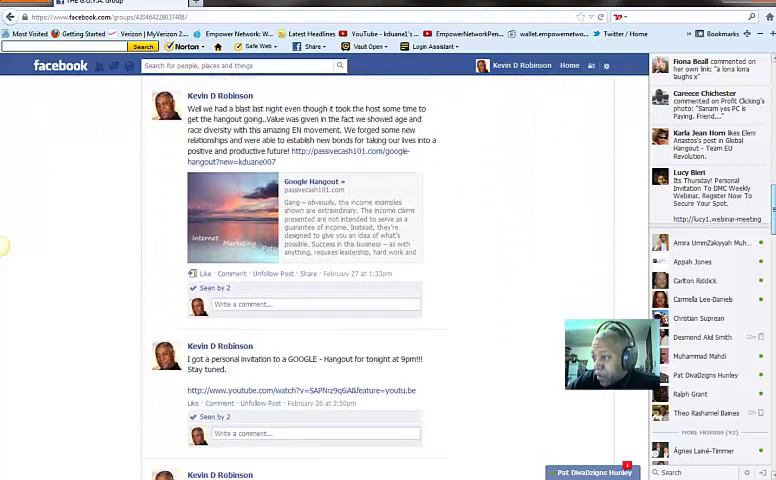
scroll(4, 245, down, 1)
scroll(4, 245, down, 1)
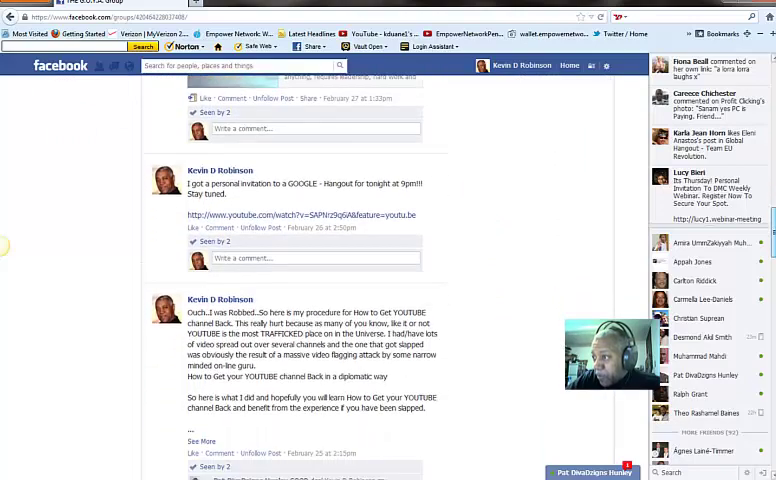
scroll(4, 245, down, 2)
scroll(4, 245, down, 2)
scroll(4, 245, down, 2)
scroll(4, 245, down, 1)
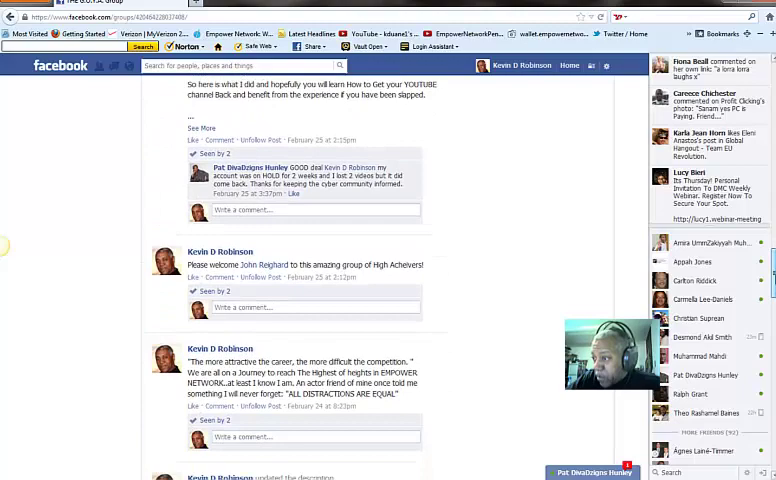
scroll(4, 245, down, 1)
scroll(4, 245, down, 2)
scroll(4, 245, down, 2)
scroll(4, 245, down, 2)
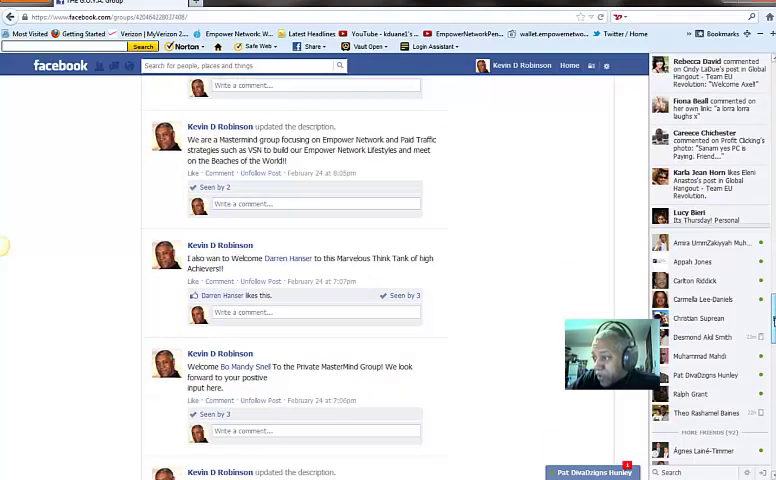
scroll(4, 245, down, 2)
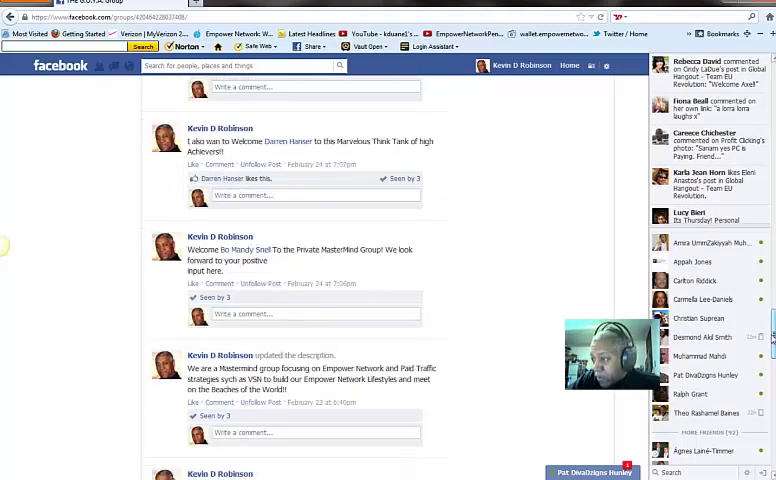
scroll(4, 245, down, 2)
scroll(4, 245, down, 2)
scroll(4, 245, down, 1)
scroll(4, 245, down, 1)
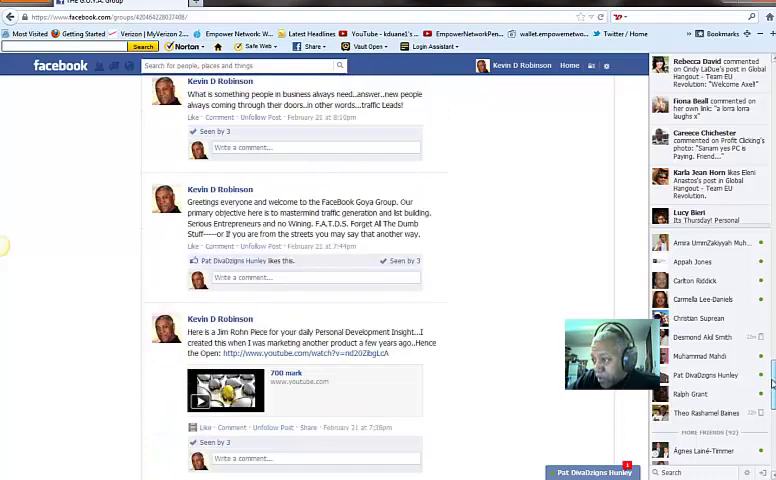
scroll(4, 245, down, 2)
scroll(4, 245, down, 2)
scroll(4, 245, down, 2)
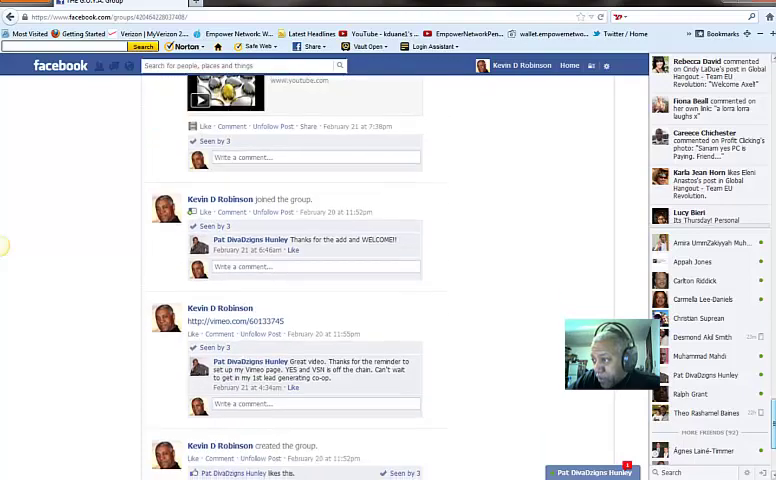
scroll(4, 245, down, 1)
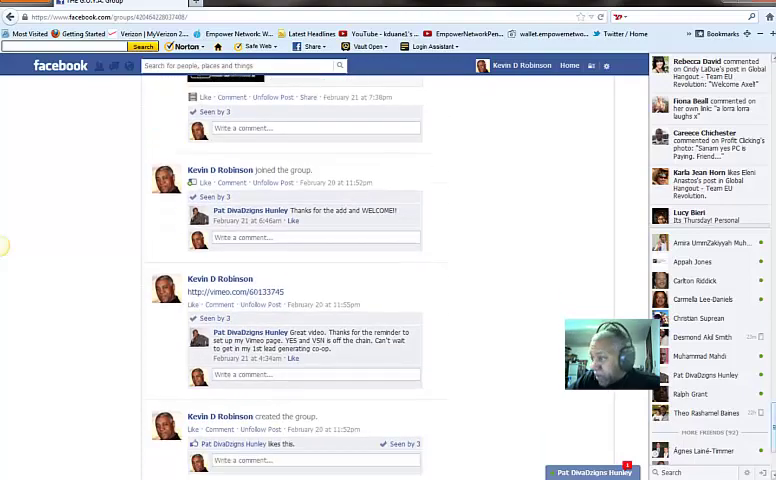
scroll(4, 245, down, 2)
scroll(4, 245, up, 1)
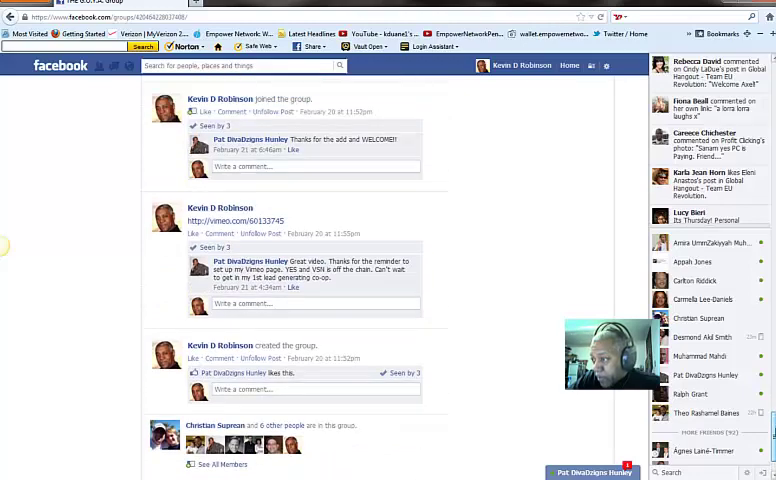
scroll(4, 245, down, 1)
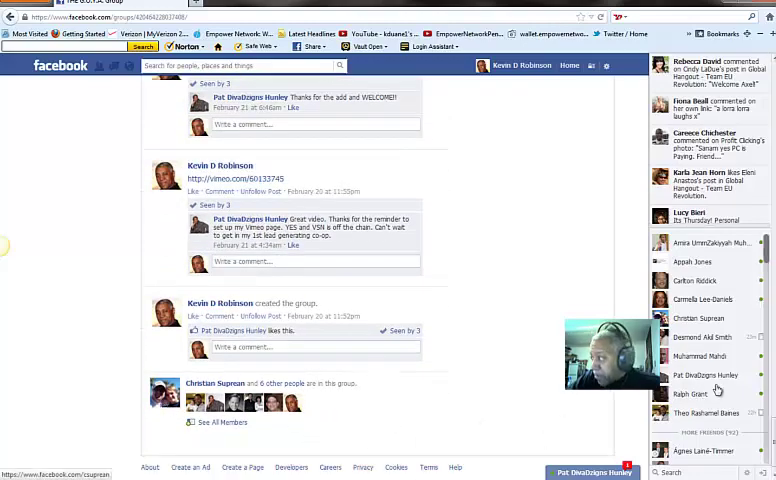
scroll(400, 250, up, 15)
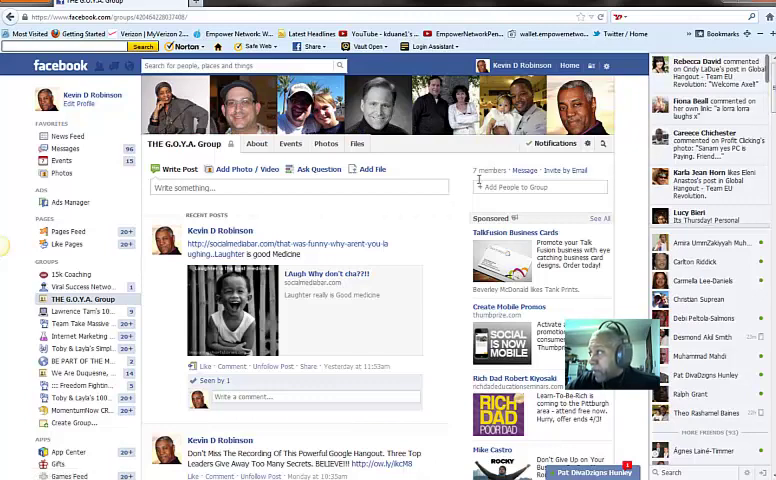
click(523, 171)
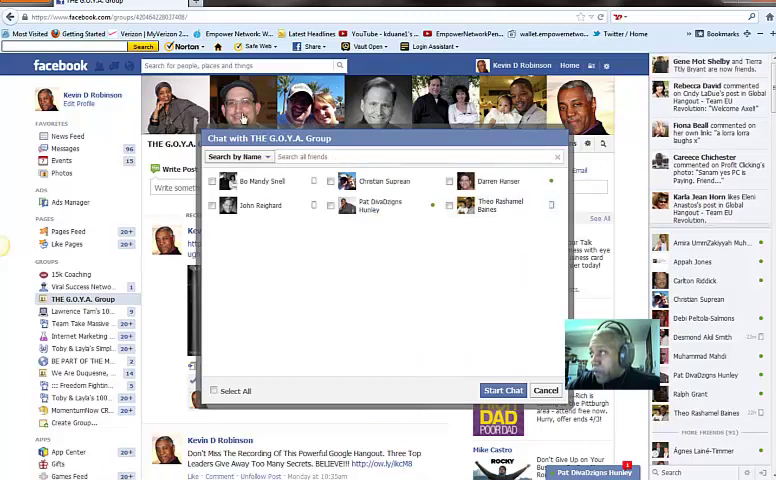
click(548, 391)
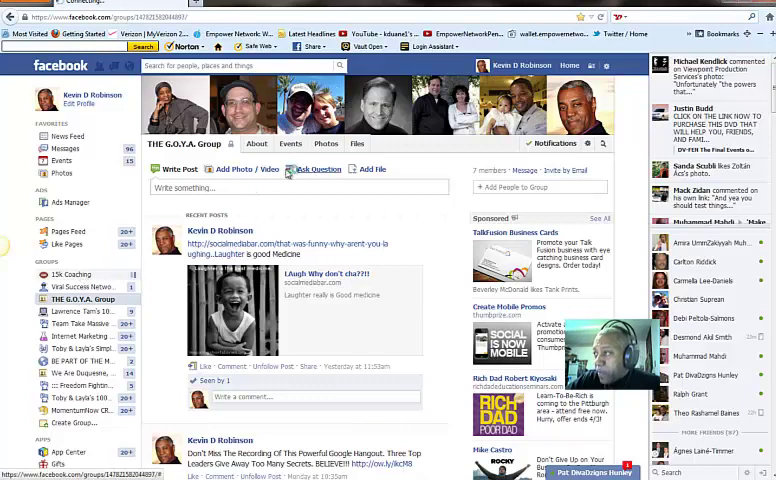
click(335, 145)
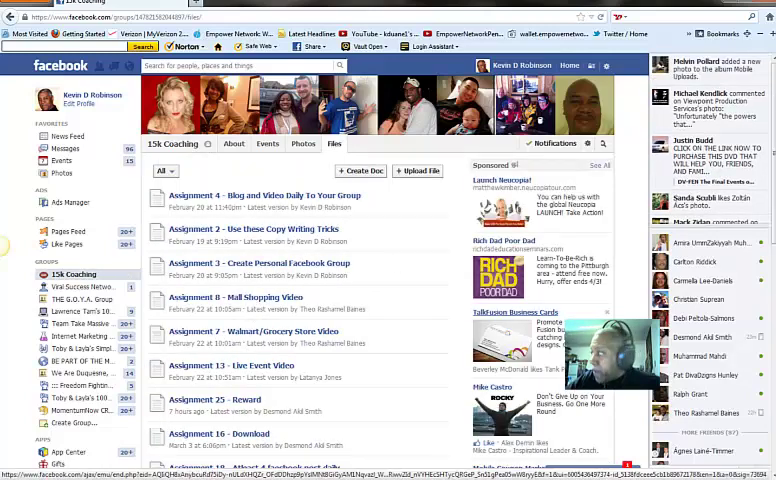
scroll(298, 423, down, 2)
scroll(298, 423, down, 1)
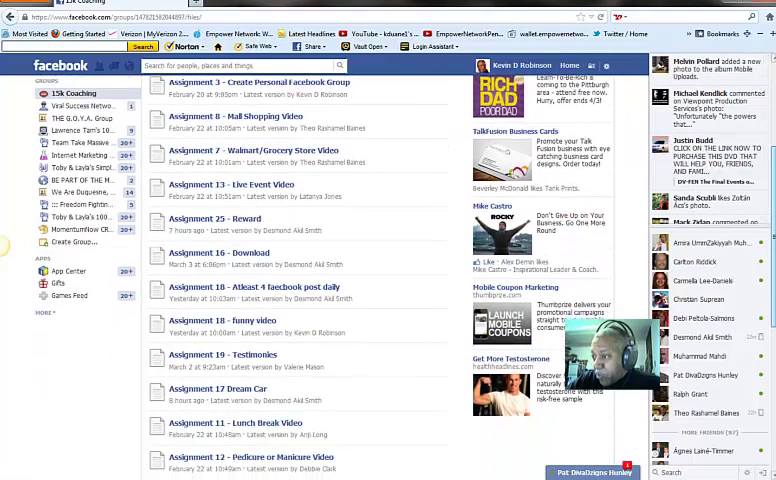
scroll(298, 423, down, 2)
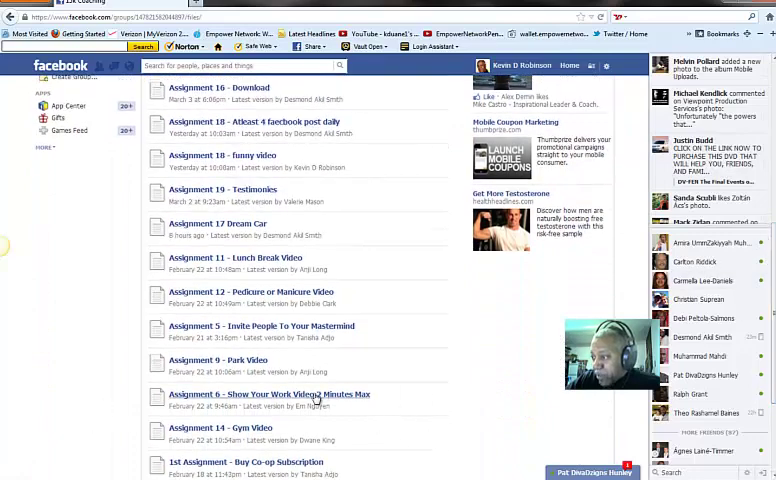
click(324, 395)
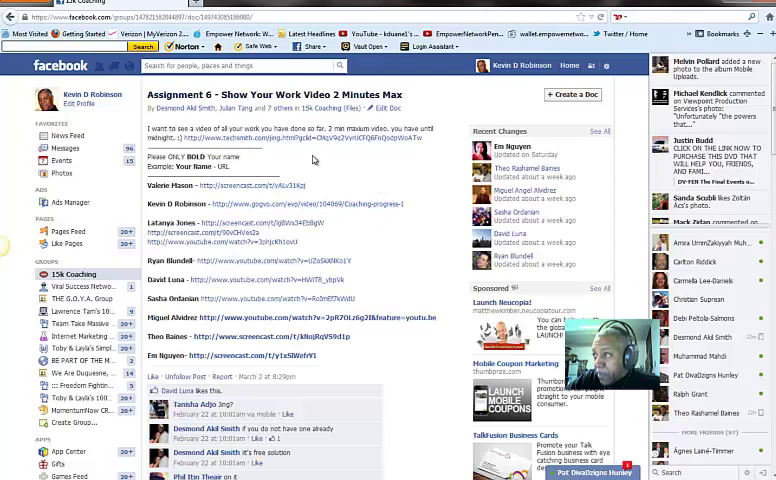
drag(405, 204, 213, 204)
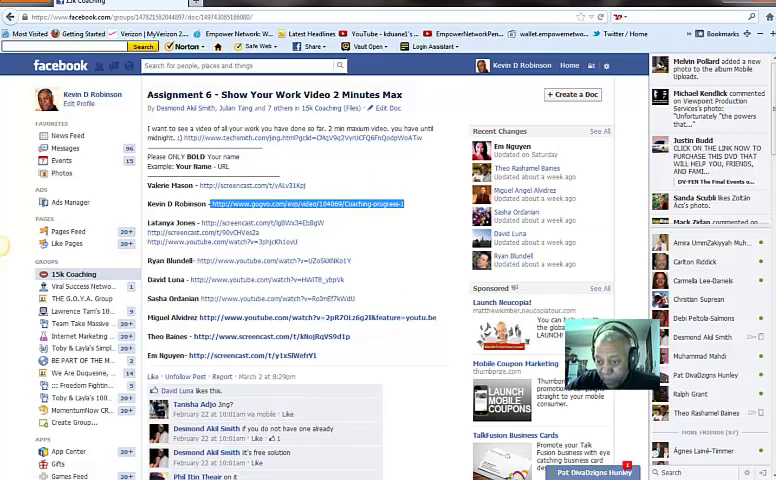
key(alt+Tab)
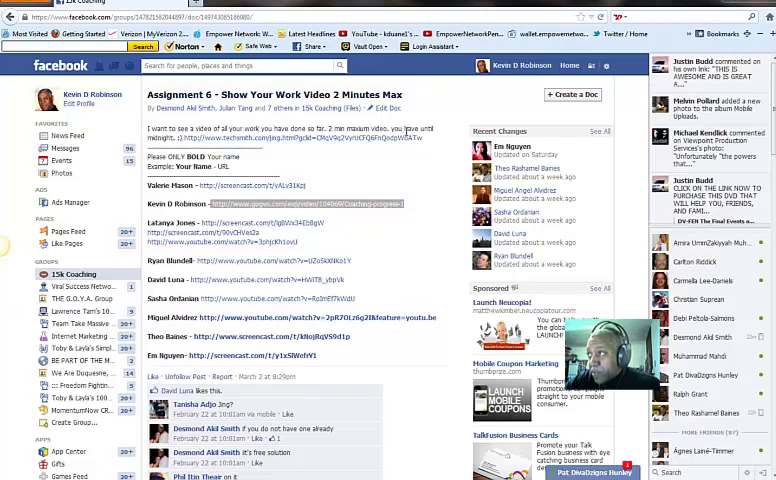
click(10, 16)
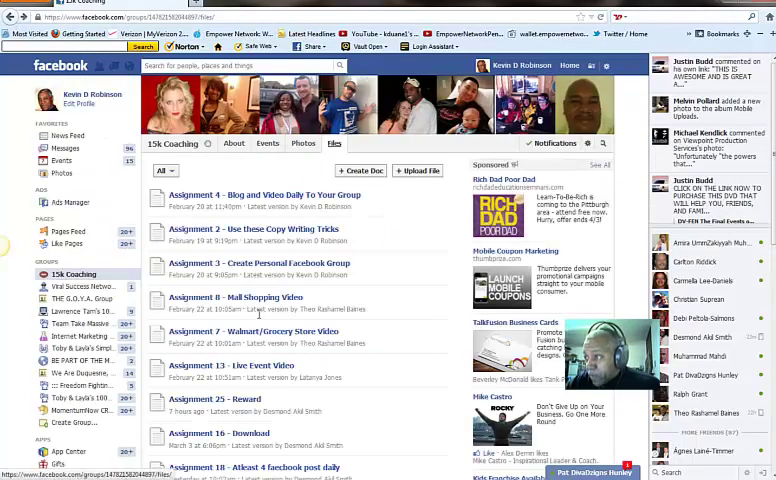
Open the Assignment 7 Walmart/Grocery Store Video doc and a member's YouTube link, discarding the blank tab.
click(278, 332)
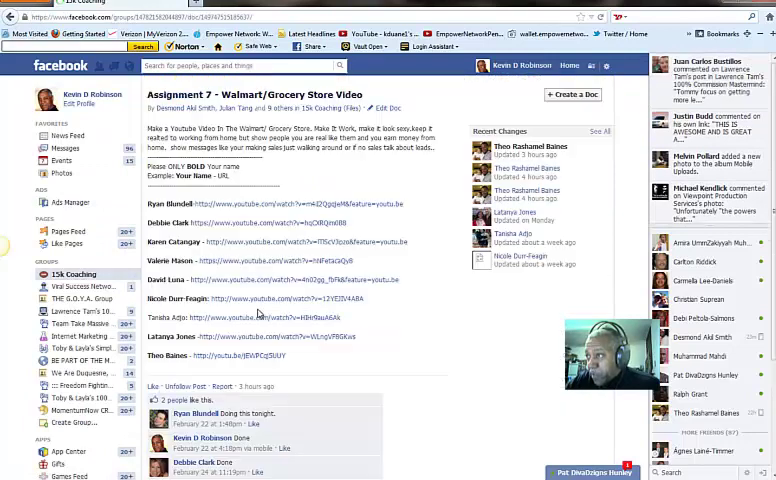
click(251, 243)
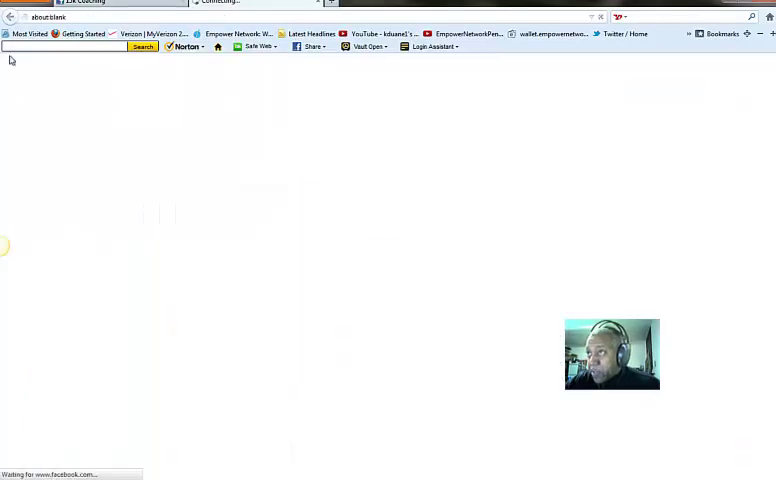
click(319, 5)
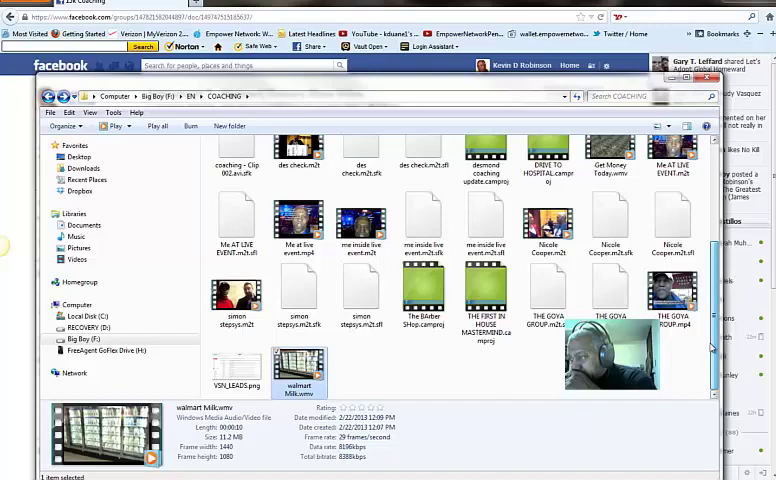
scroll(703, 274, up, 1)
scroll(703, 270, up, 1)
scroll(701, 250, up, 1)
scroll(702, 230, up, 1)
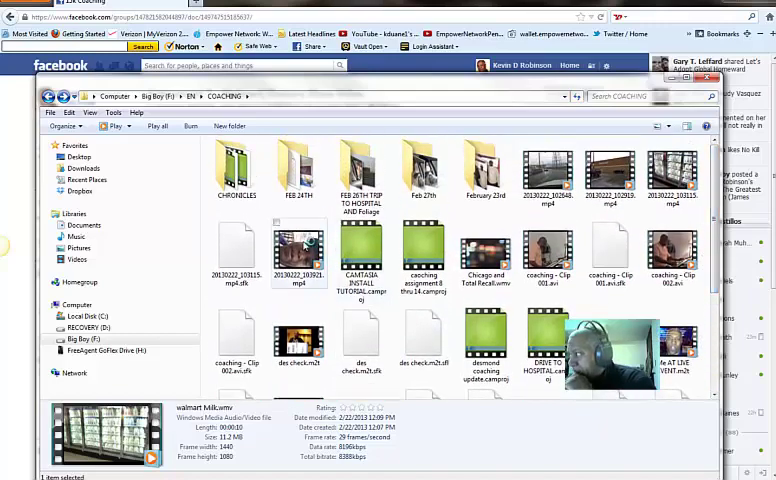
click(303, 248)
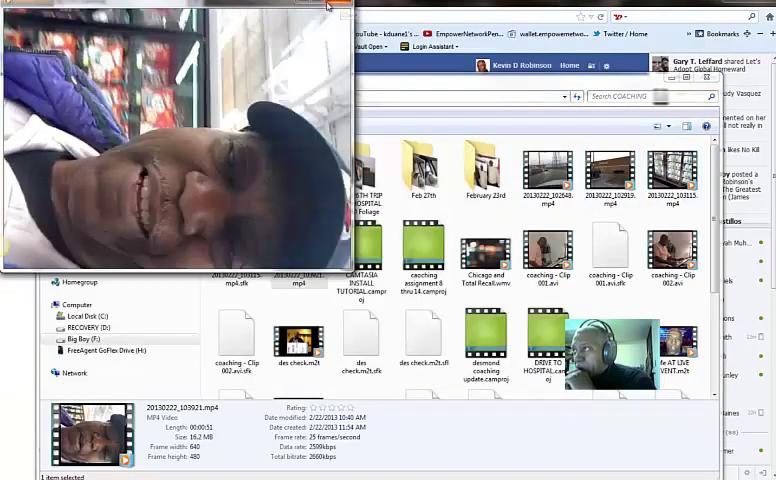
drag(259, 8, 466, 112)
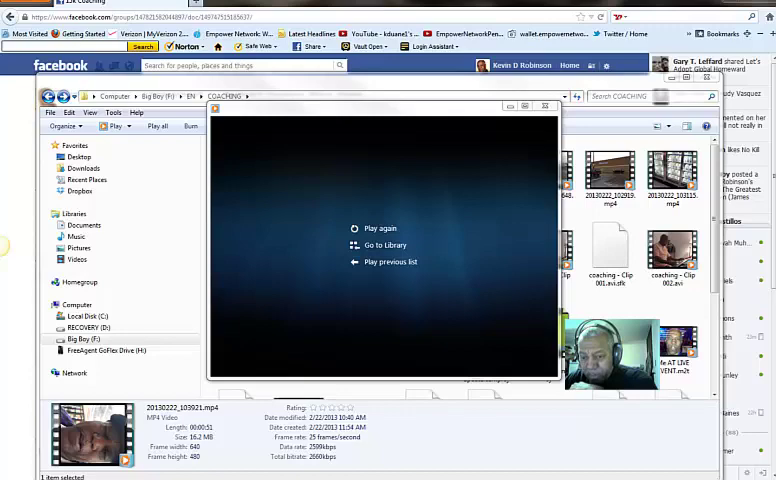
mouse_move(384, 300)
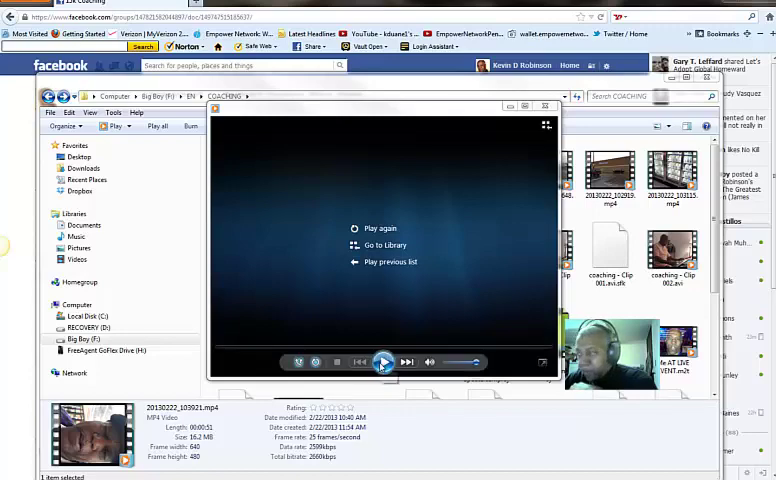
click(384, 363)
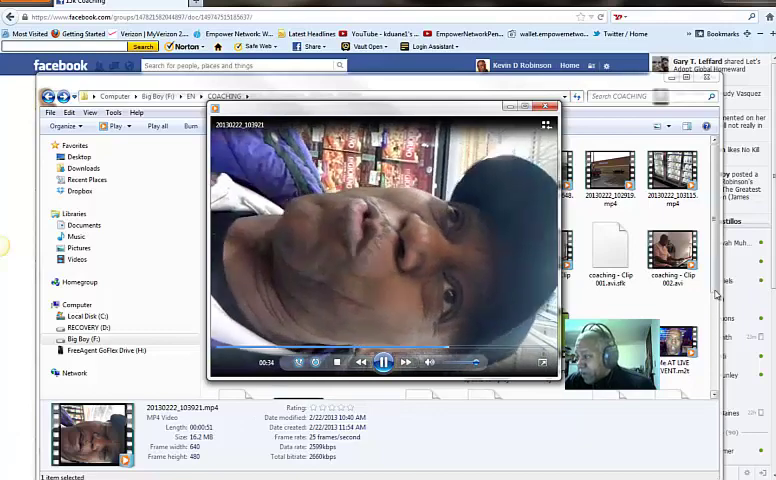
click(706, 380)
scroll(706, 380, down, 3)
scroll(706, 380, down, 1)
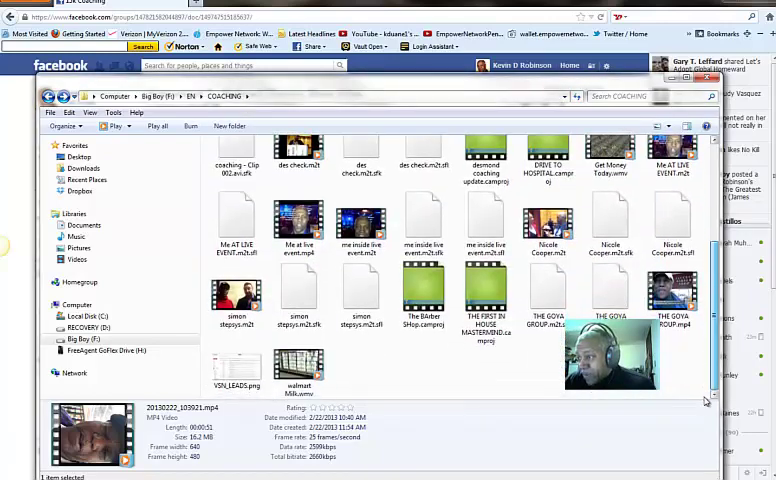
Select VSN_LEADS.png, pause the store video, and minimize the COACHING folder window.
click(236, 368)
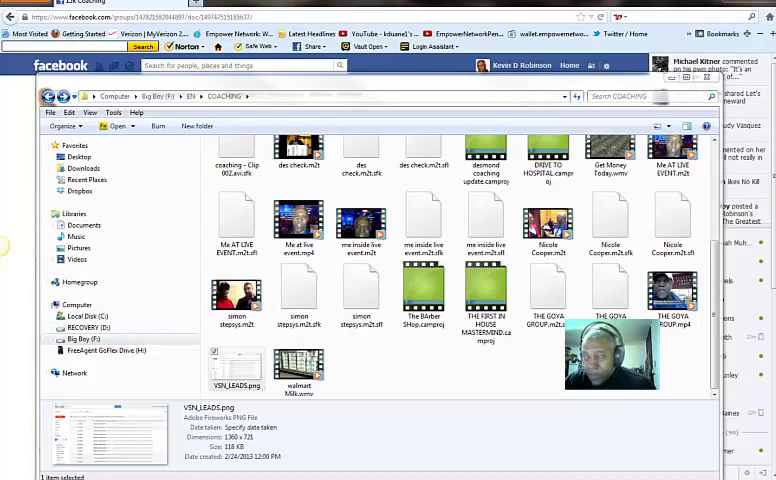
mouse_move(549, 113)
mouse_down()
mouse_move(415, 71)
mouse_move(0, 40)
mouse_up()
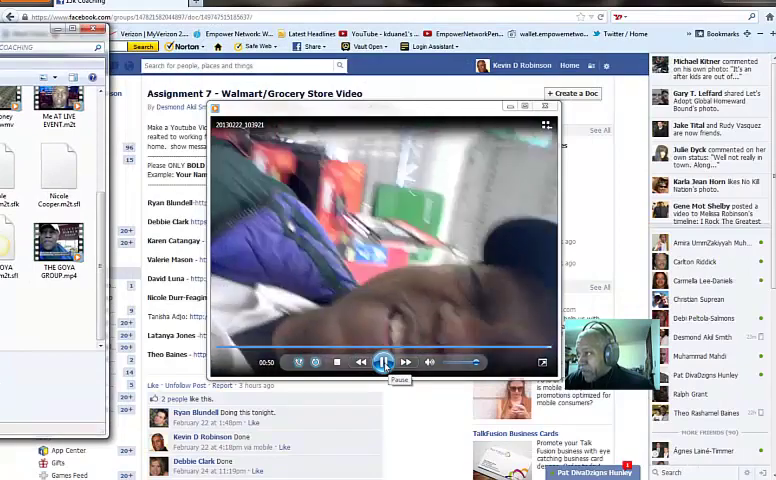
click(384, 363)
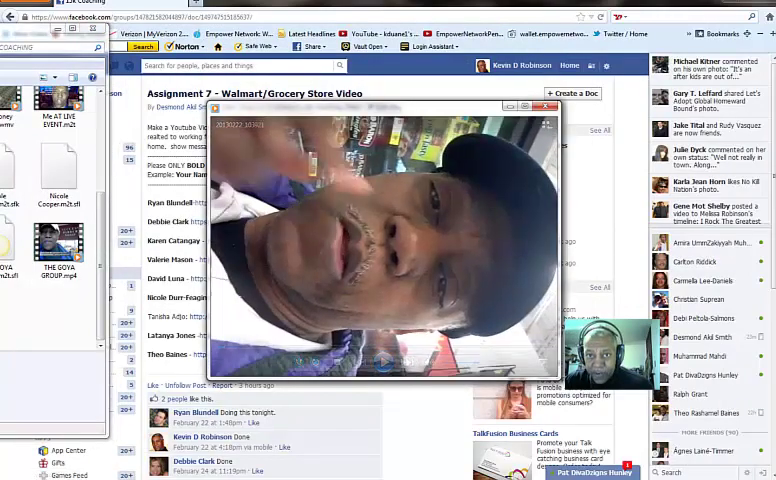
drag(60, 28, 249, 31)
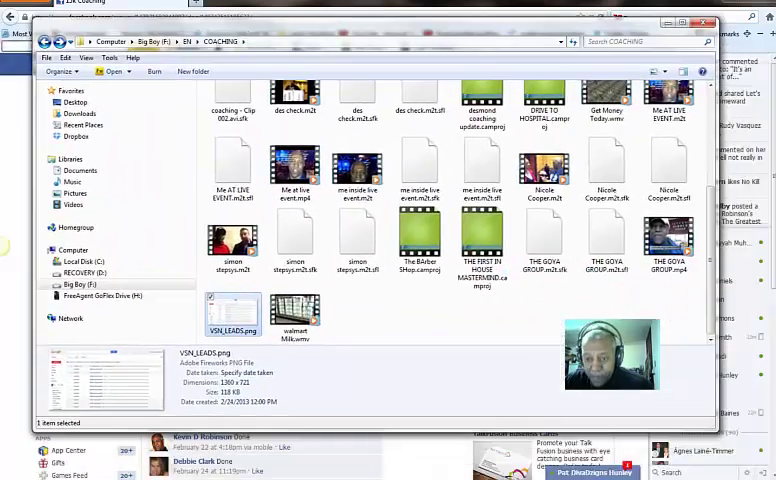
click(5, 245)
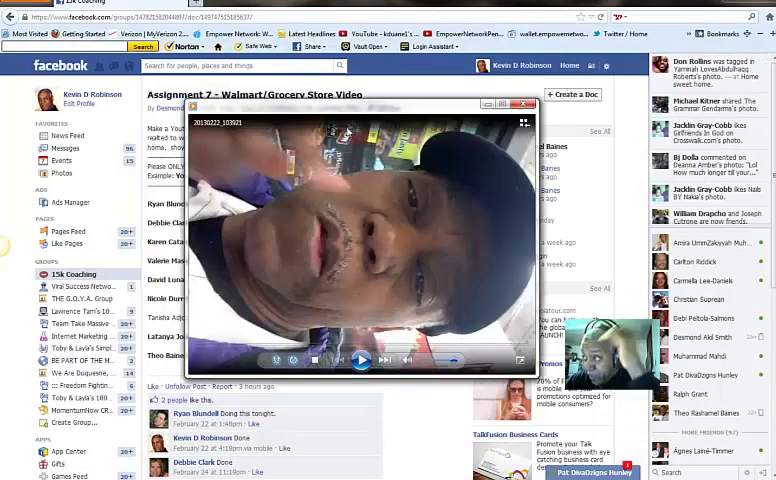
Close the floating store video window and return to the group's Files list.
drag(364, 104, 395, 130)
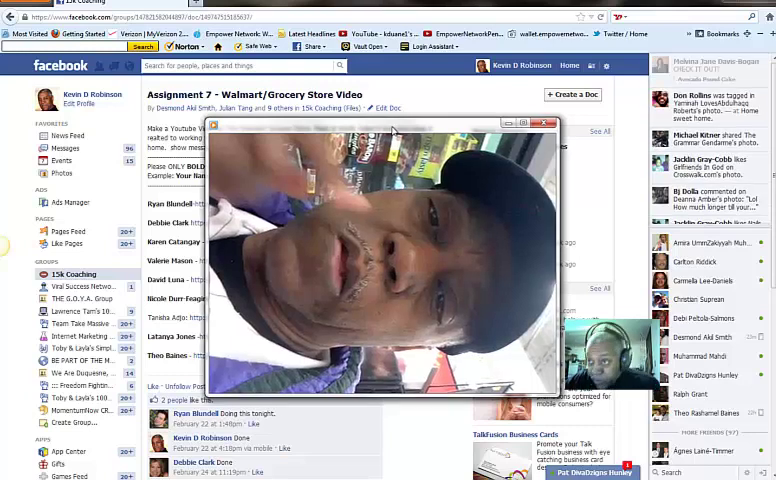
drag(395, 130, 376, 134)
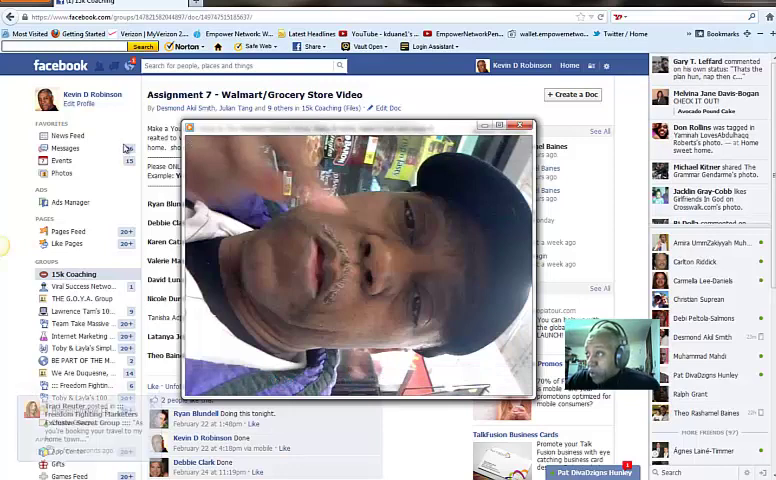
click(85, 67)
click(11, 18)
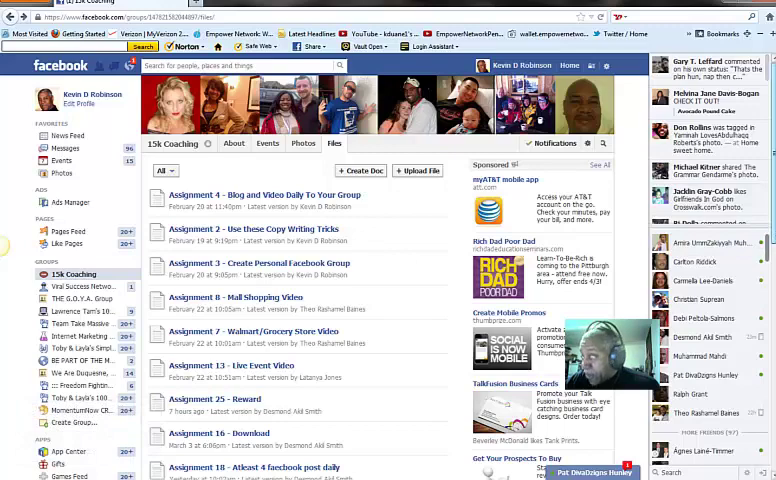
scroll(5, 245, down, 1)
scroll(5, 245, down, 1)
scroll(5, 245, down, 1)
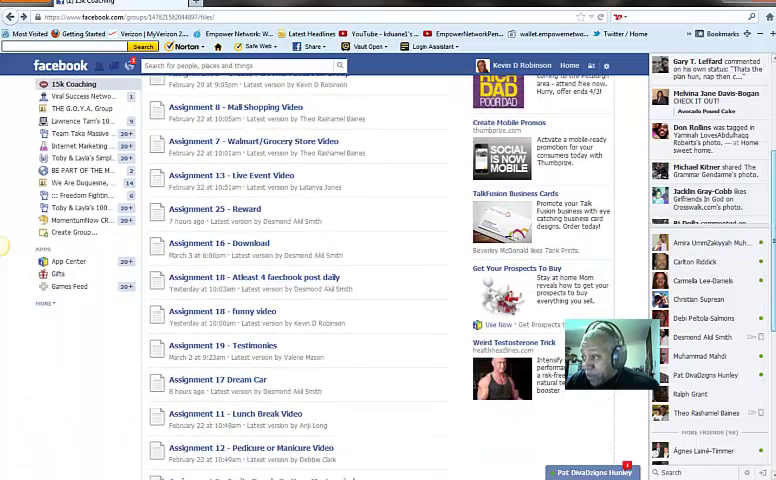
scroll(5, 245, down, 1)
scroll(5, 245, down, 1)
scroll(4, 245, down, 2)
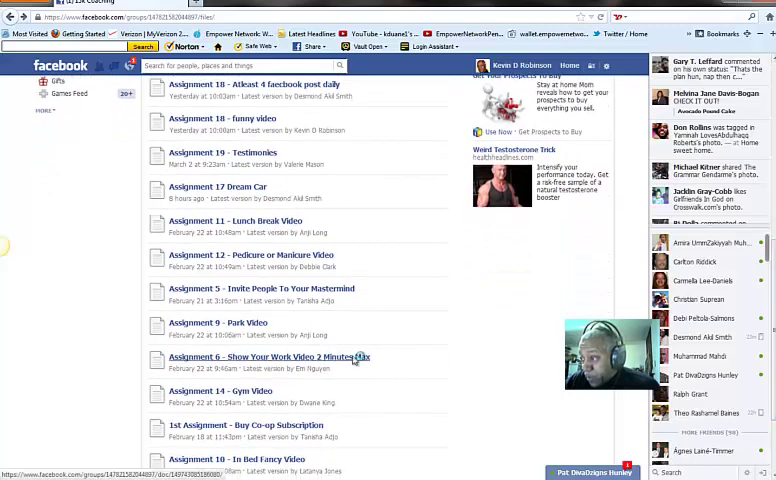
Play Assignment 6's gogvo Coaching Progress 1 video, then start Coaching assignments 8 thru 14.mp4.
click(354, 358)
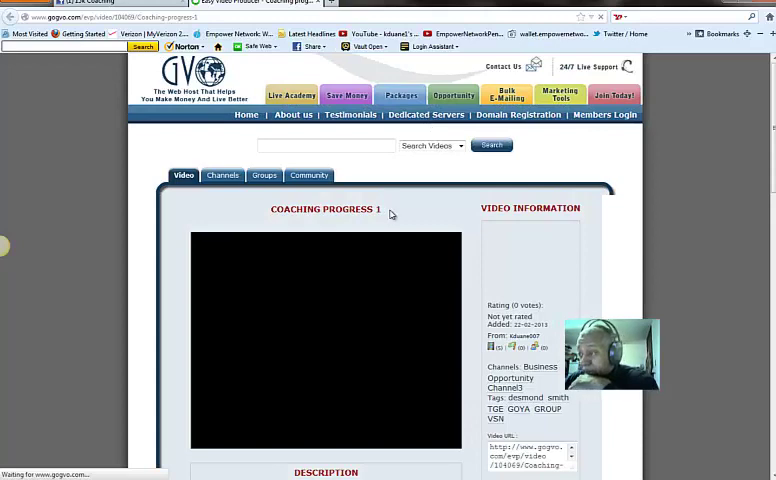
click(199, 442)
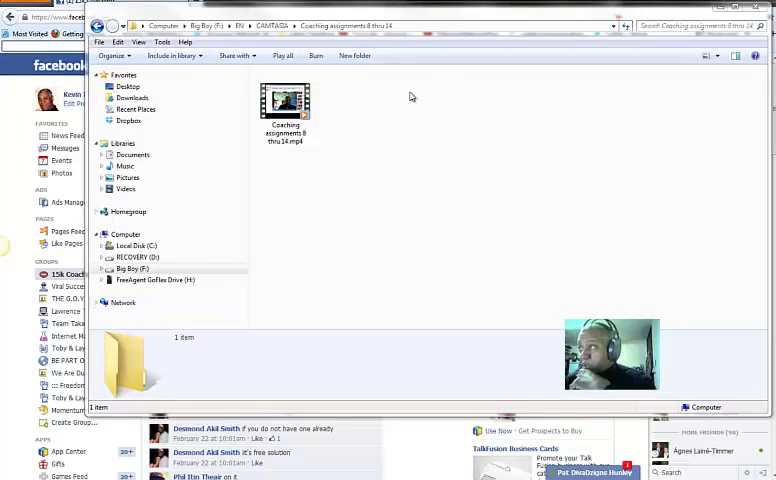
click(285, 102)
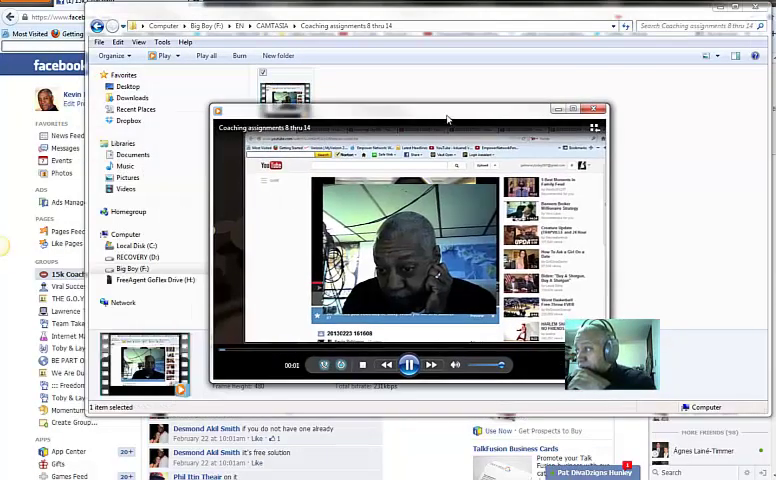
drag(447, 119, 394, 98)
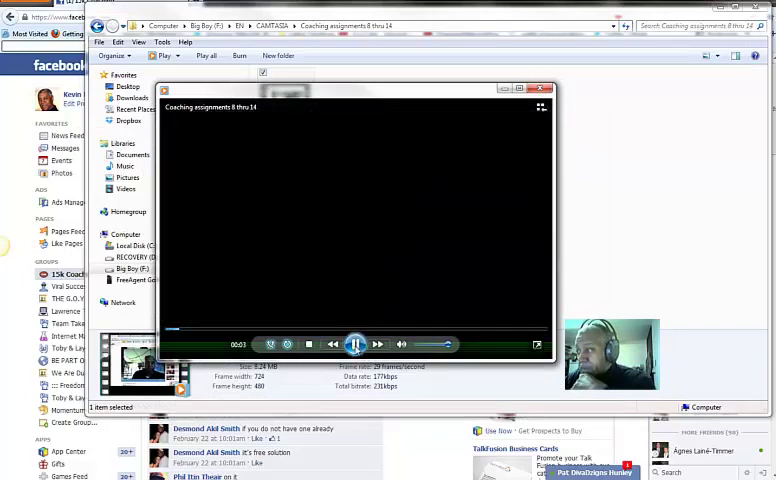
Lower the volume, scrub to about 0:33, pause on the three-men photo, and move the player aside.
mouse_move(447, 345)
mouse_down()
mouse_move(419, 345)
mouse_move(440, 346)
mouse_up()
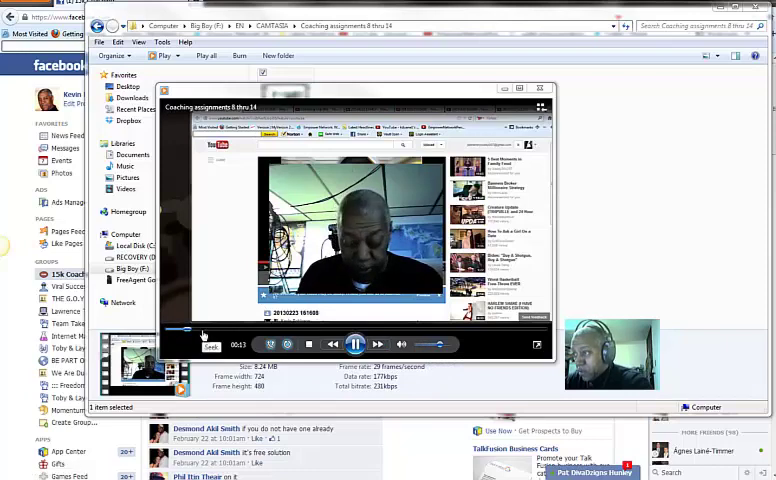
drag(203, 335, 215, 335)
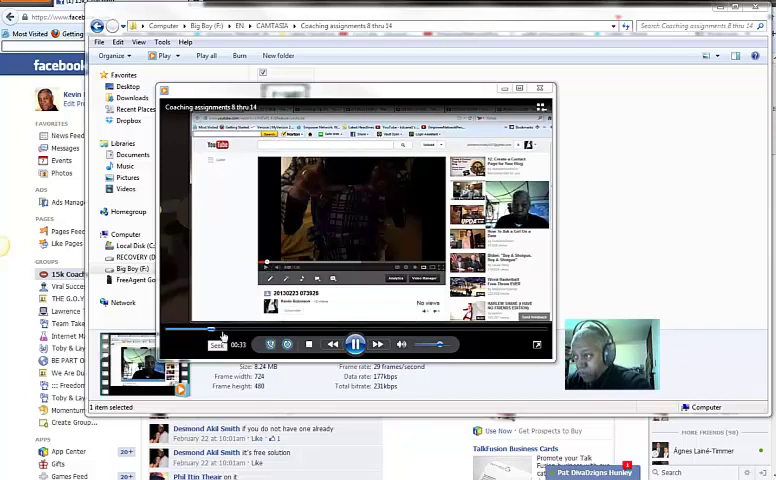
click(198, 332)
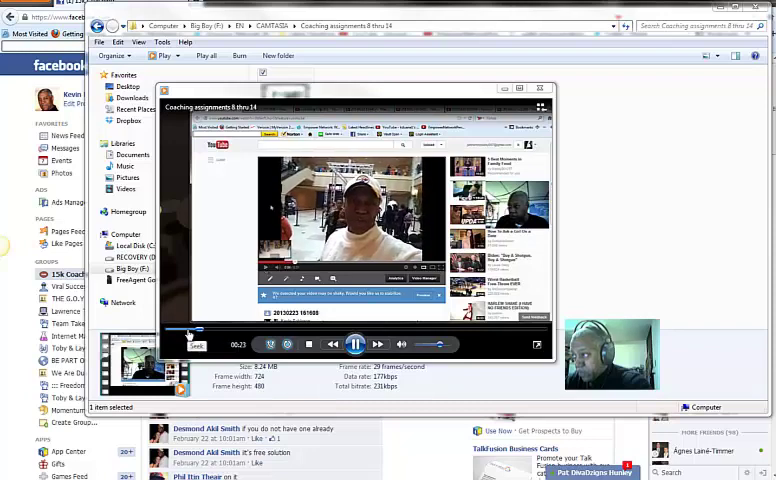
drag(183, 334, 200, 334)
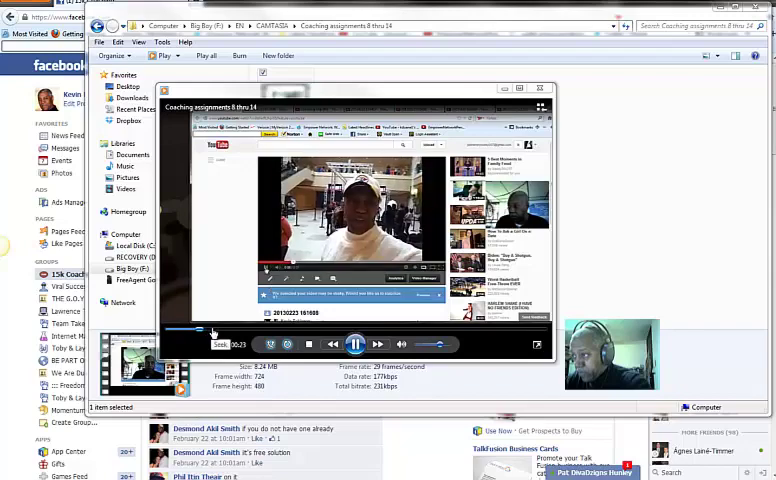
mouse_move(200, 334)
mouse_down()
mouse_move(221, 333)
mouse_move(209, 333)
mouse_up()
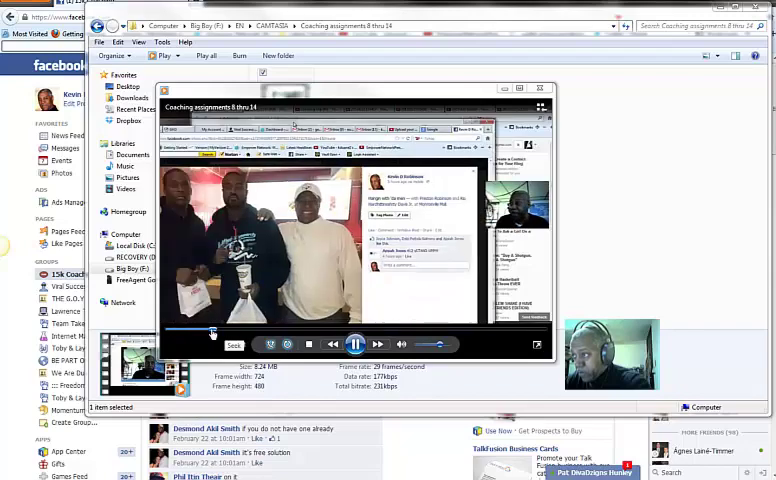
mouse_move(209, 333)
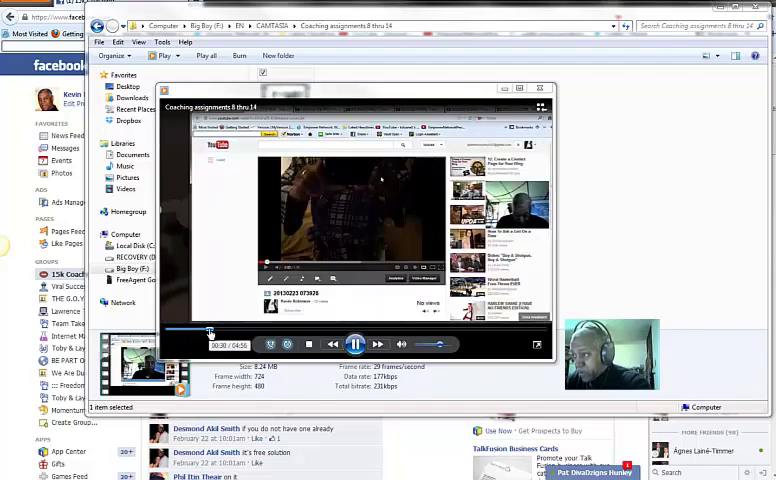
drag(209, 333, 204, 333)
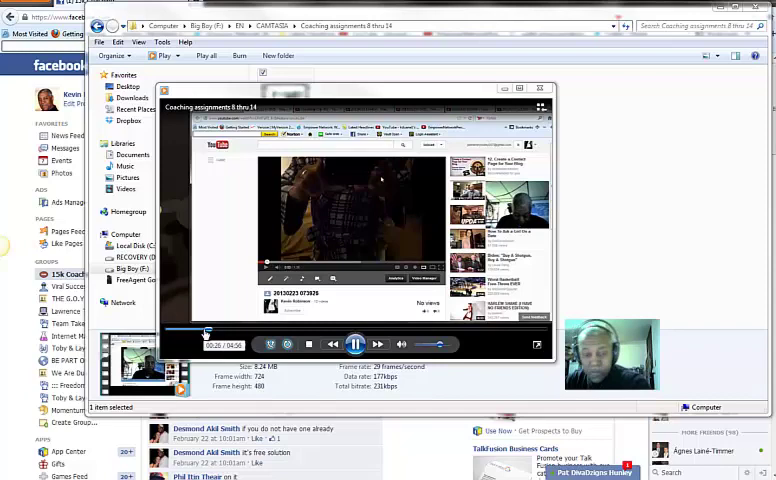
click(355, 344)
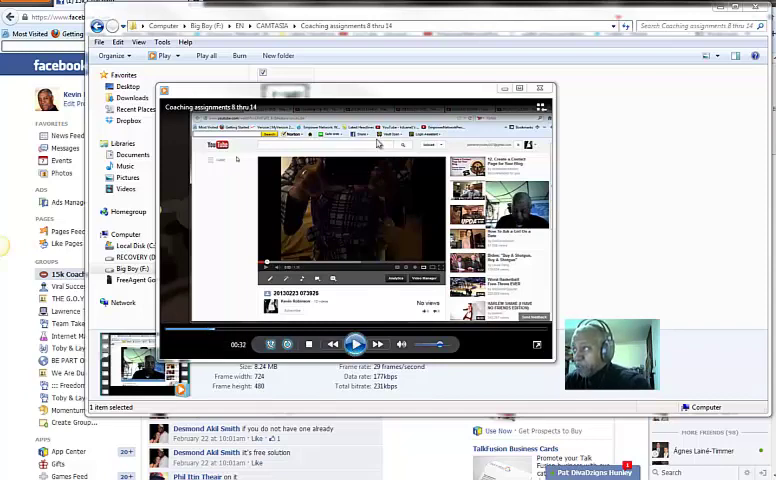
click(355, 344)
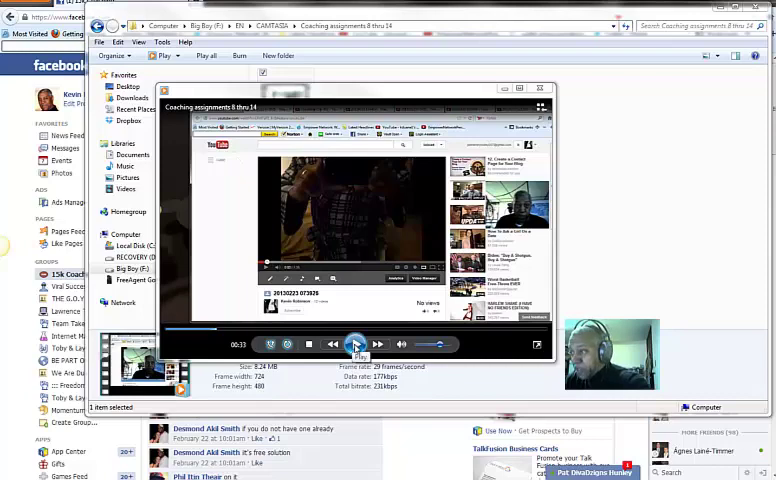
click(355, 344)
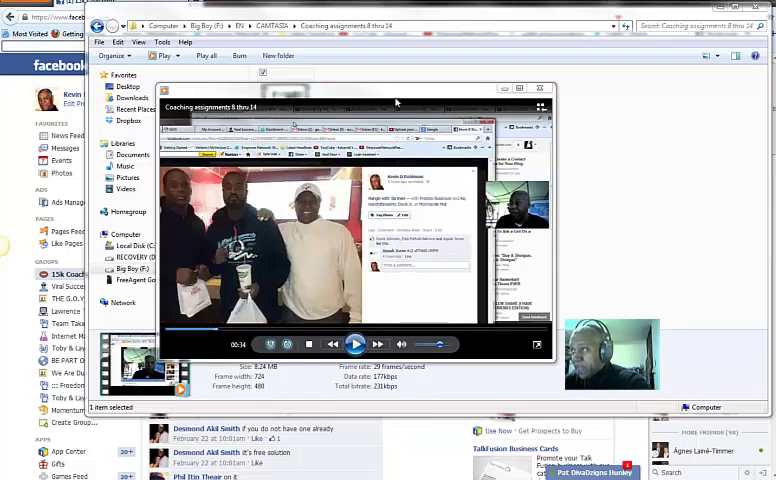
drag(396, 102, 497, 279)
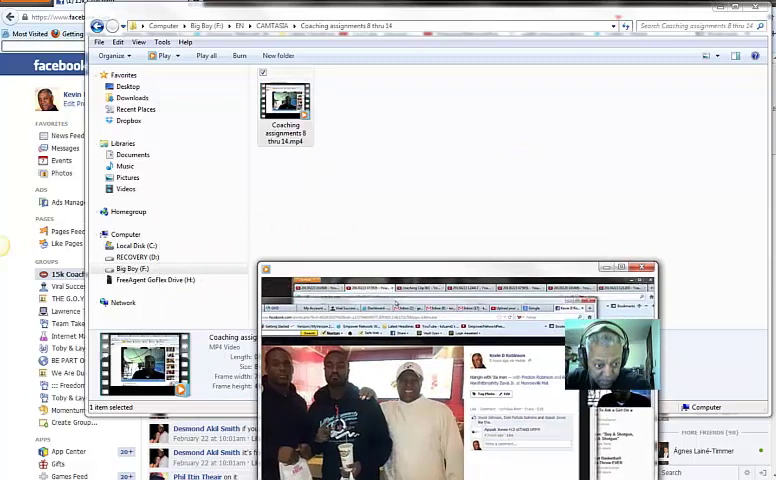
Switch back to Facebook, return to the Files list, and open 'Assignment 10 - In Bed Fancy Video'.
key(alt+Tab)
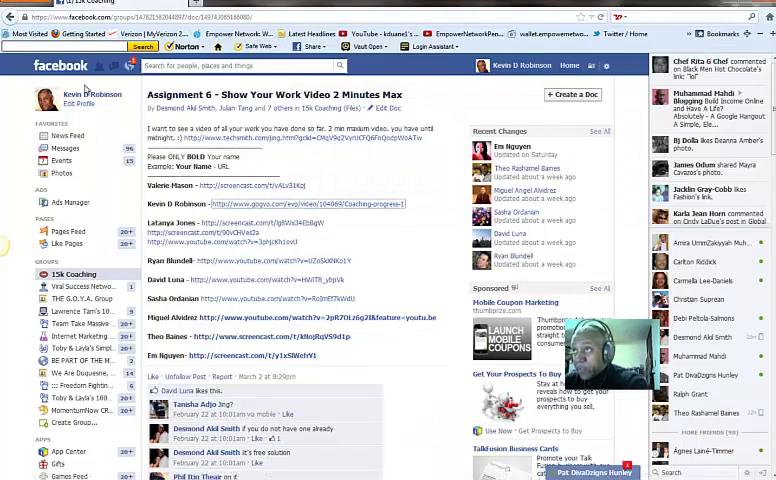
click(10, 17)
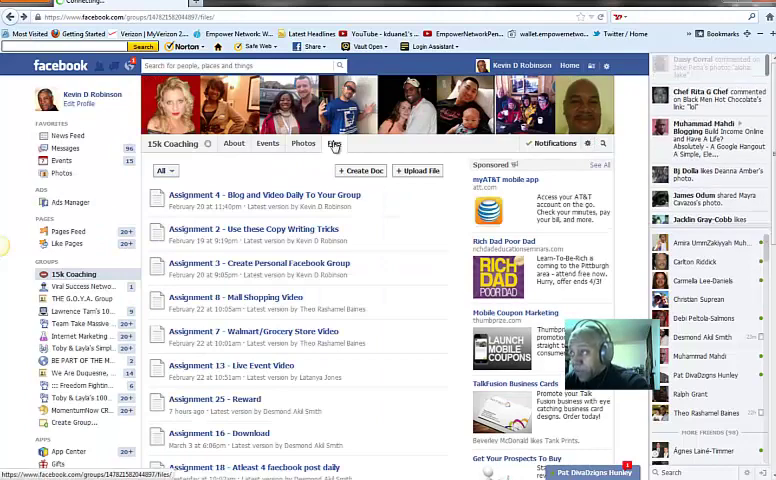
click(334, 144)
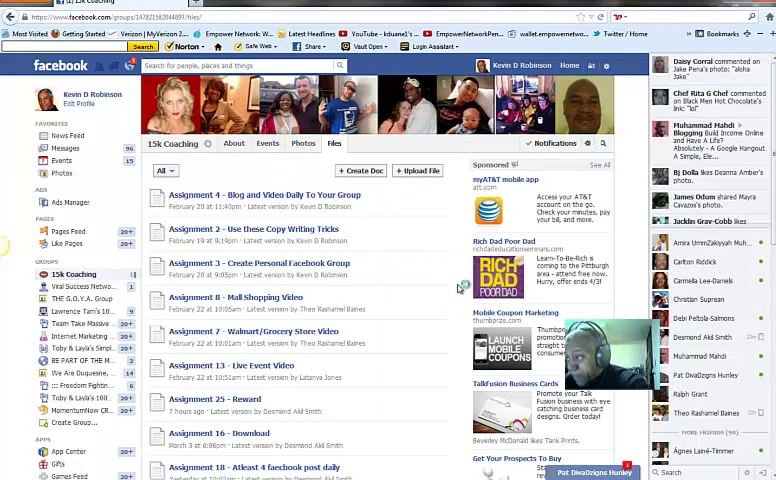
scroll(300, 300, down, 2)
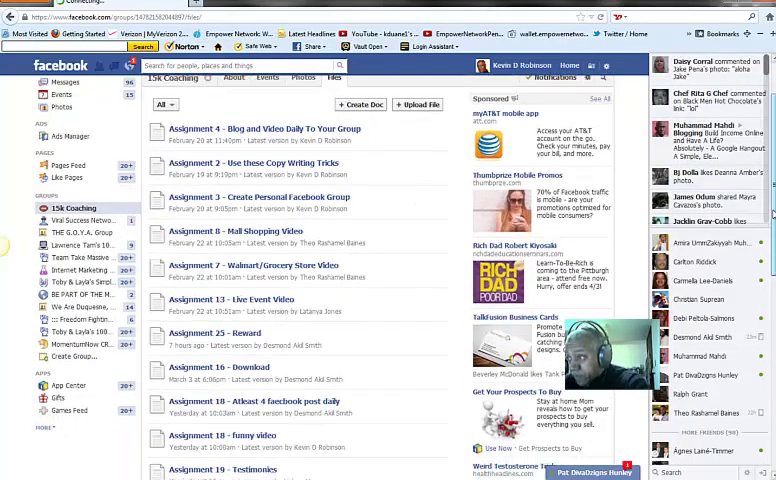
scroll(300, 300, down, 1)
scroll(300, 300, down, 1)
scroll(300, 300, down, 1)
scroll(4, 245, down, 1)
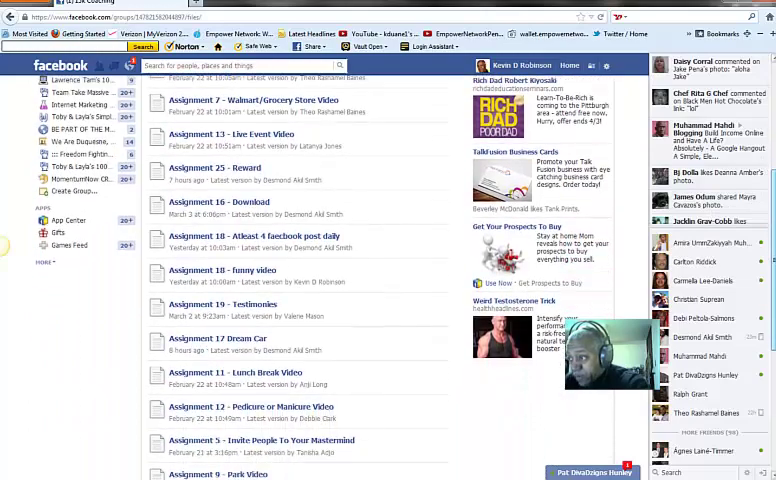
scroll(4, 245, down, 1)
scroll(4, 245, down, 1)
scroll(4, 245, down, 1)
scroll(4, 245, down, 1)
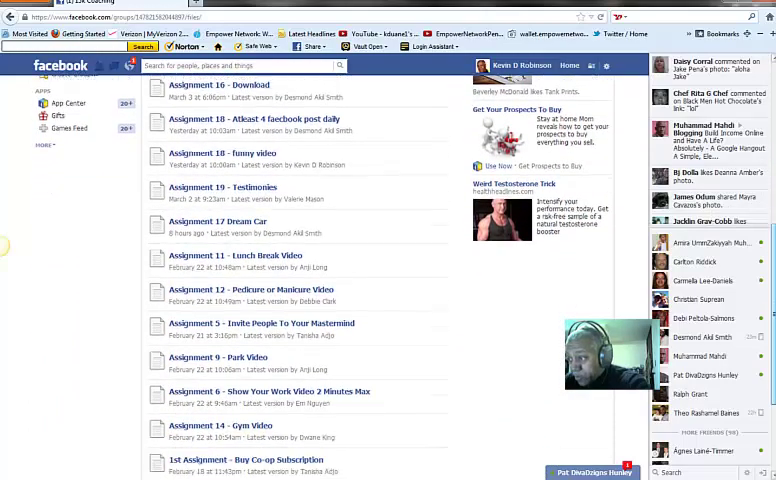
scroll(4, 245, down, 1)
scroll(4, 245, down, 1)
scroll(300, 270, down, 1)
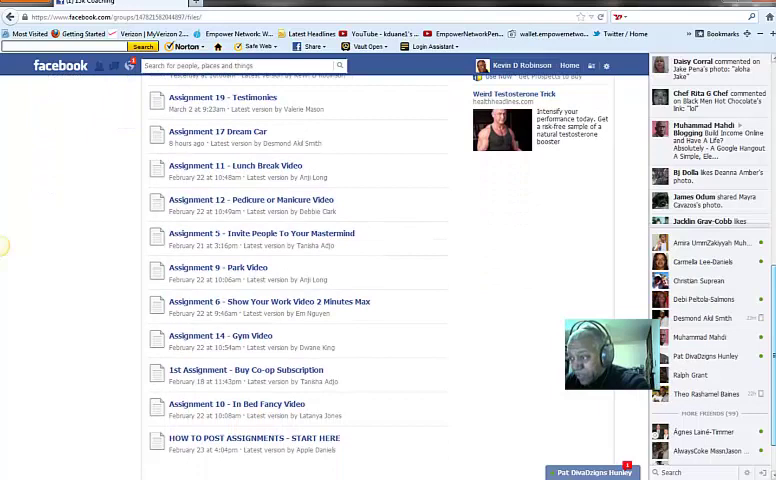
scroll(300, 270, down, 1)
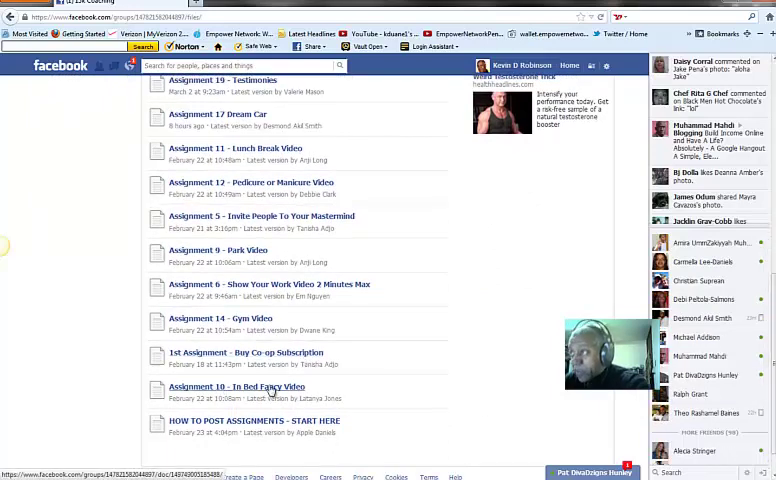
click(270, 388)
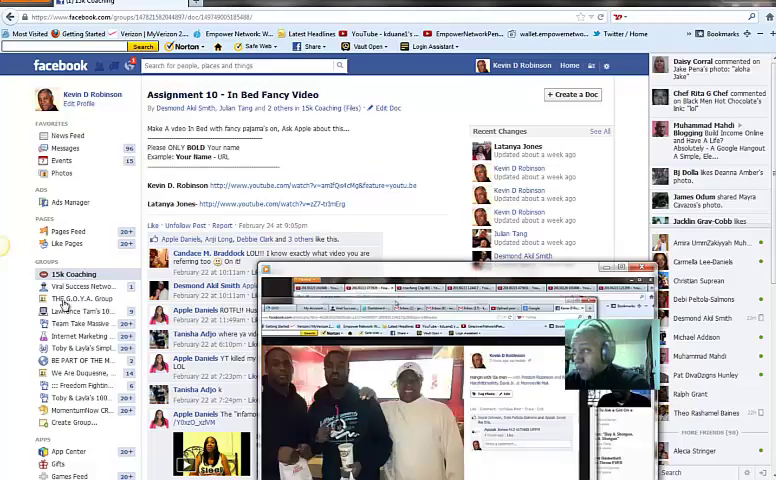
Bring the media player over the page and skip the video from 1:00 to about 1:56.
drag(350, 275, 223, 110)
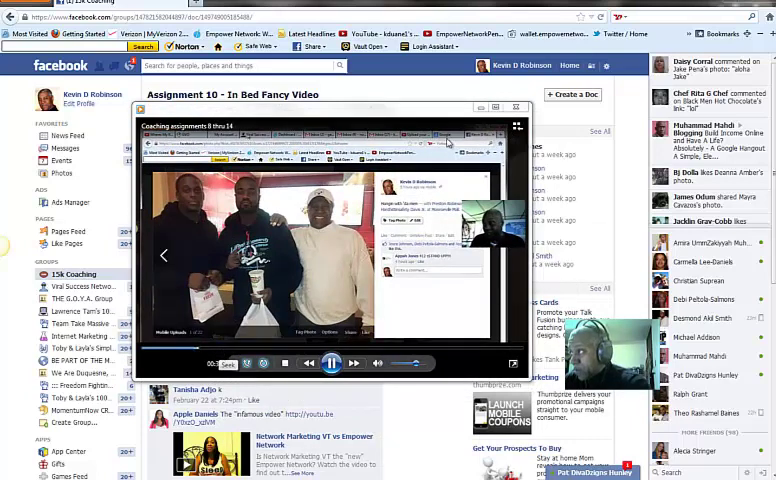
drag(427, 124, 403, 112)
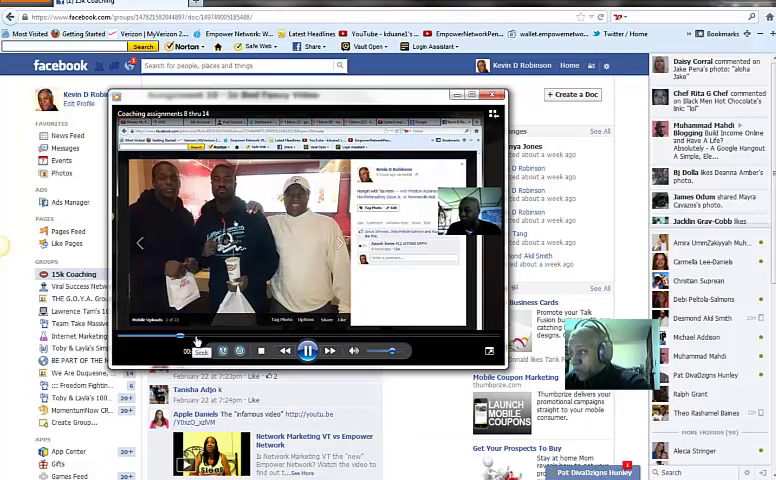
click(198, 339)
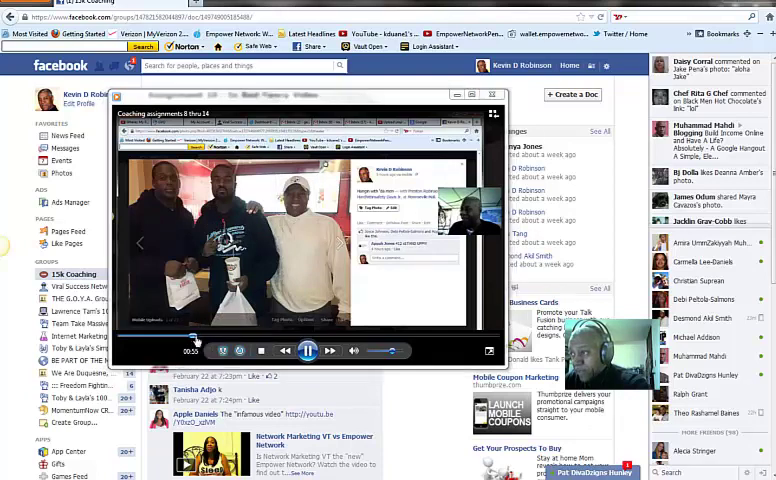
click(219, 339)
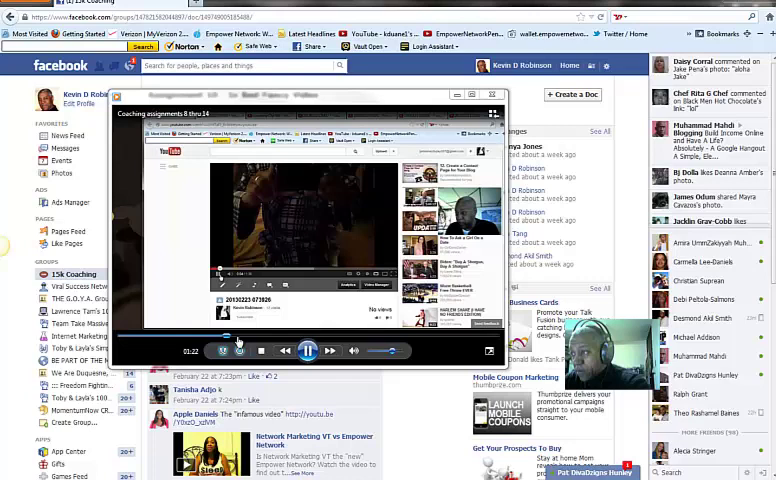
click(248, 340)
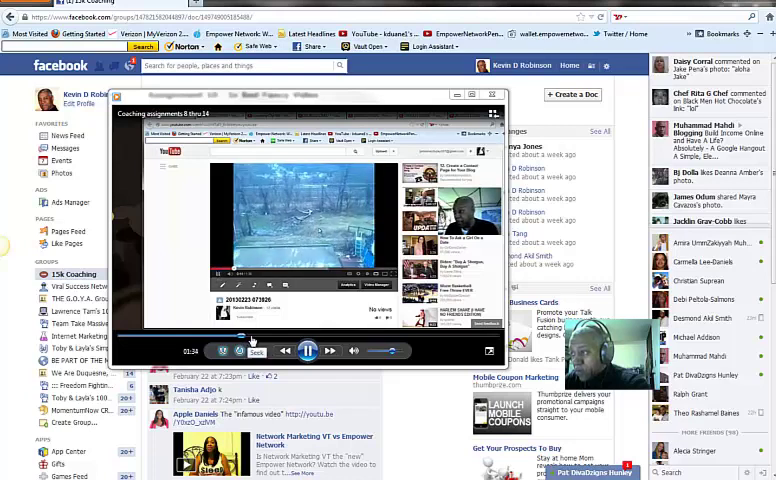
click(264, 340)
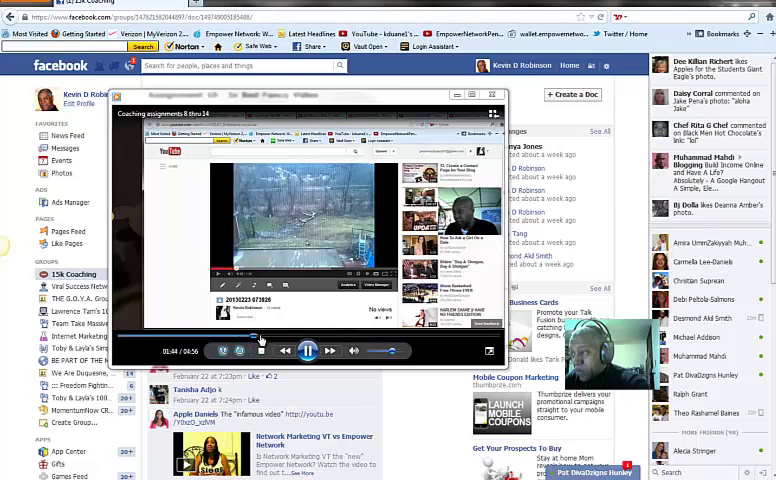
click(278, 341)
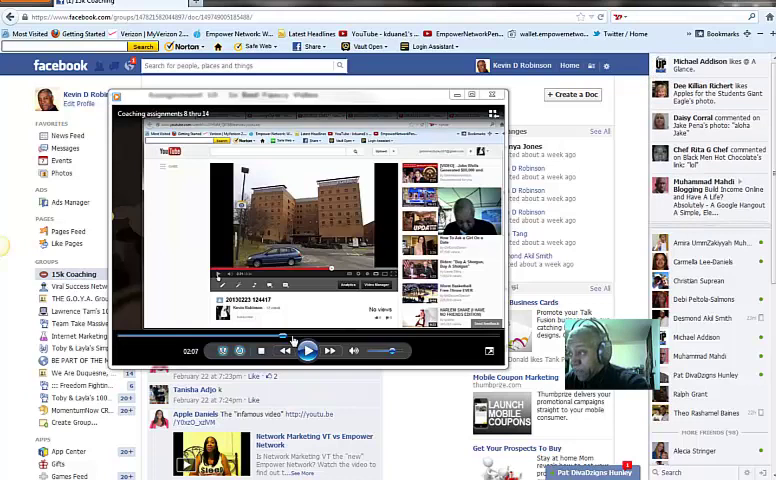
Pause and resume playback past 2:25, then select the Assignment 10 doc's title and text.
click(307, 350)
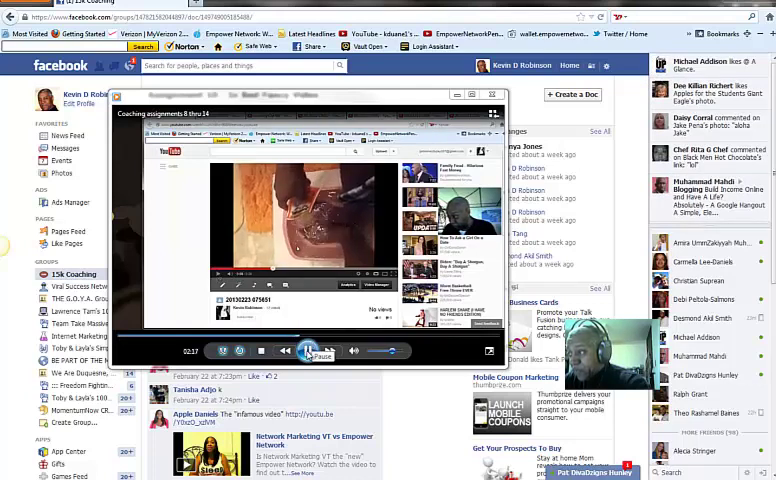
click(308, 350)
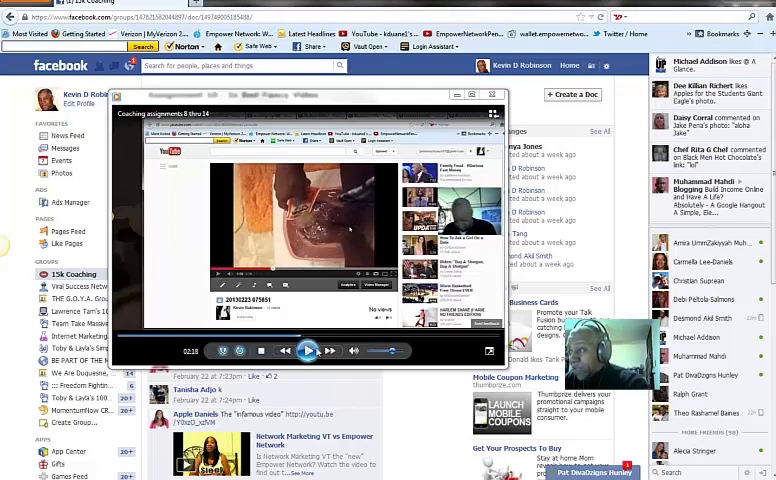
click(307, 339)
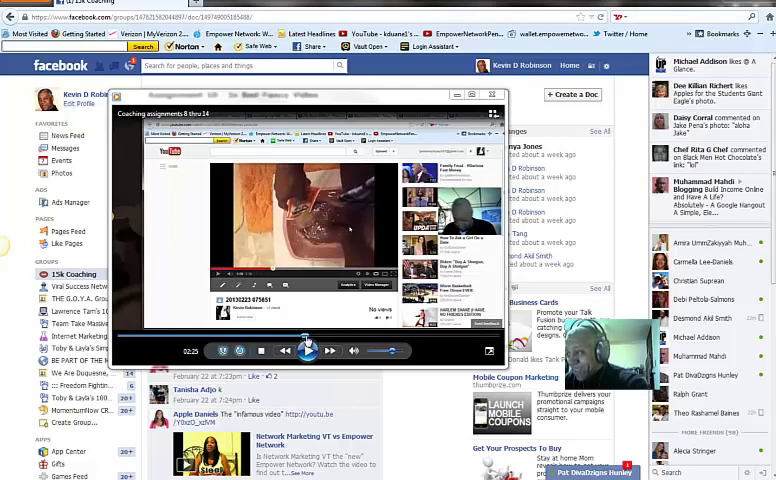
click(307, 351)
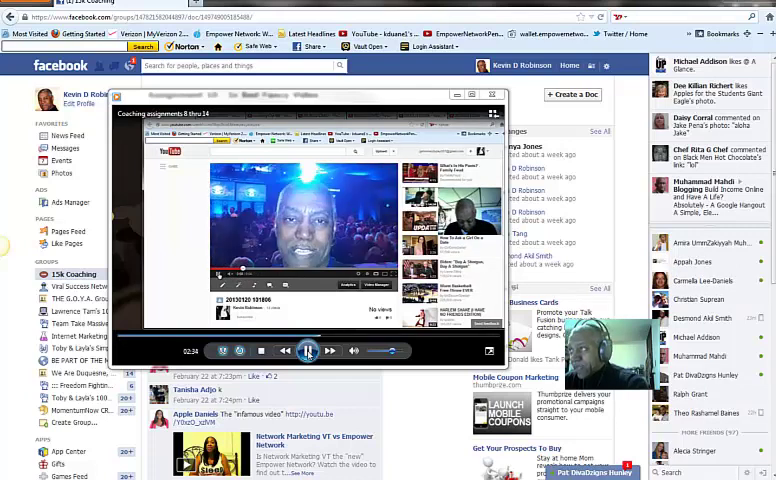
drag(340, 100, 293, 182)
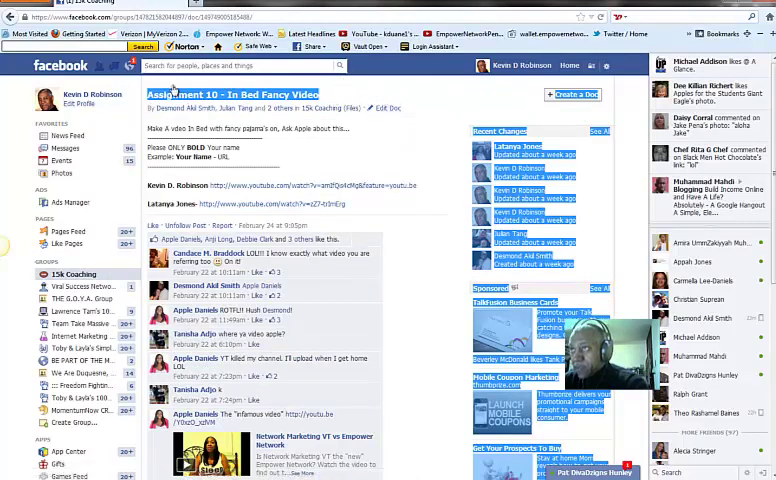
Go back with Alt+Left to the 15k Coaching group's Files list, shown from the top.
key(alt+Left)
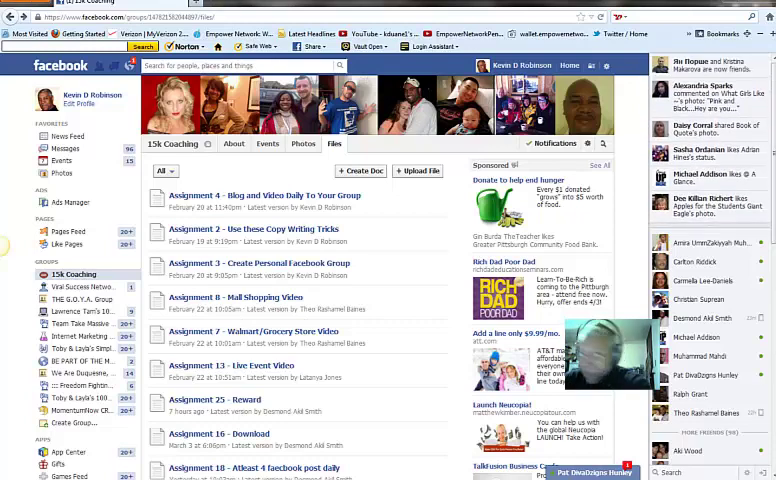
Resume the coaching video, skip ahead through later clips to the piano and car clips, then pause and resume.
click(308, 351)
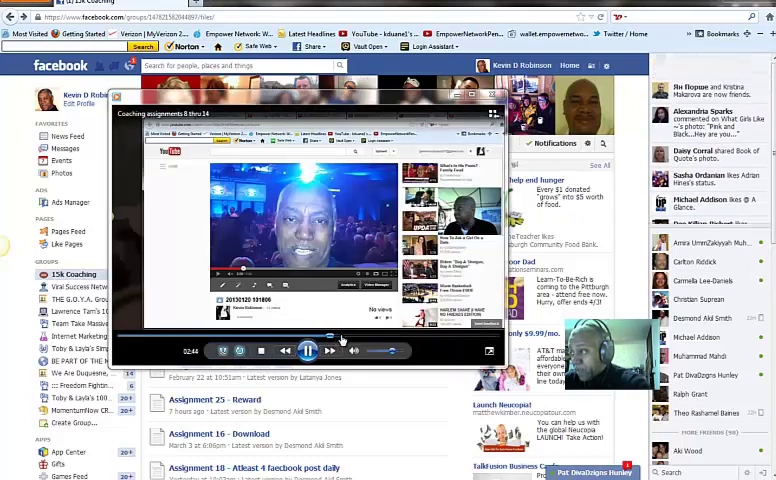
click(341, 338)
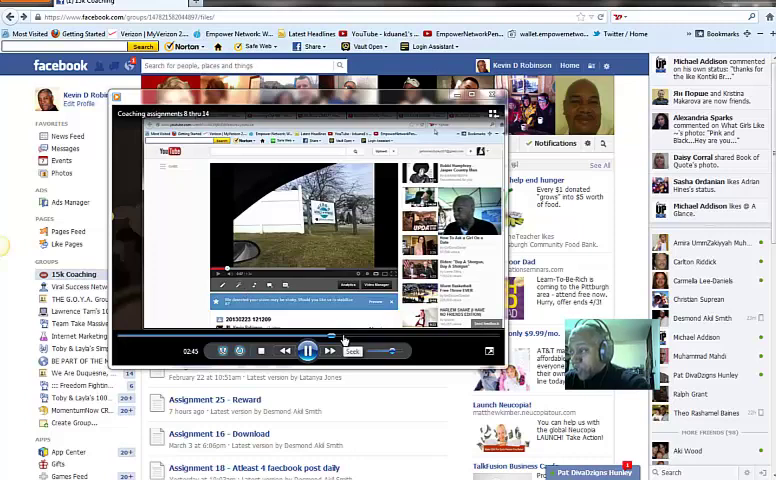
click(345, 339)
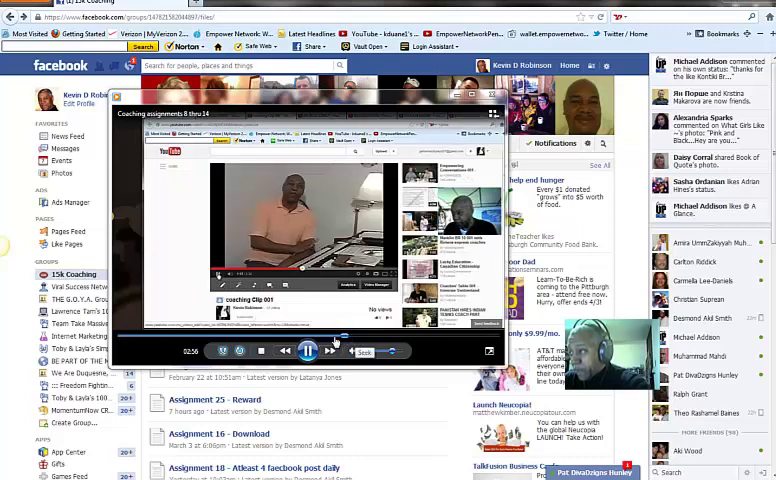
click(336, 339)
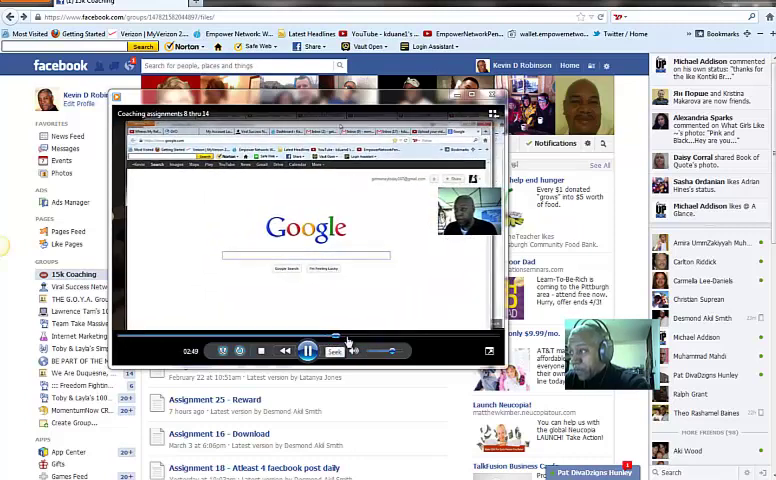
click(368, 338)
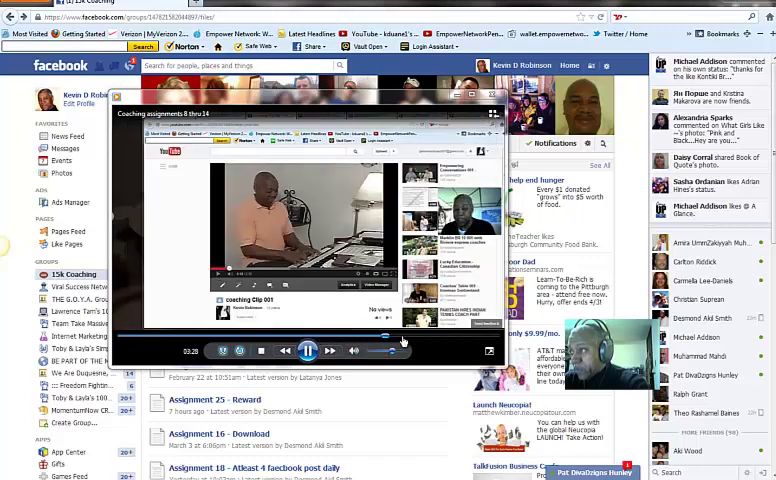
click(447, 339)
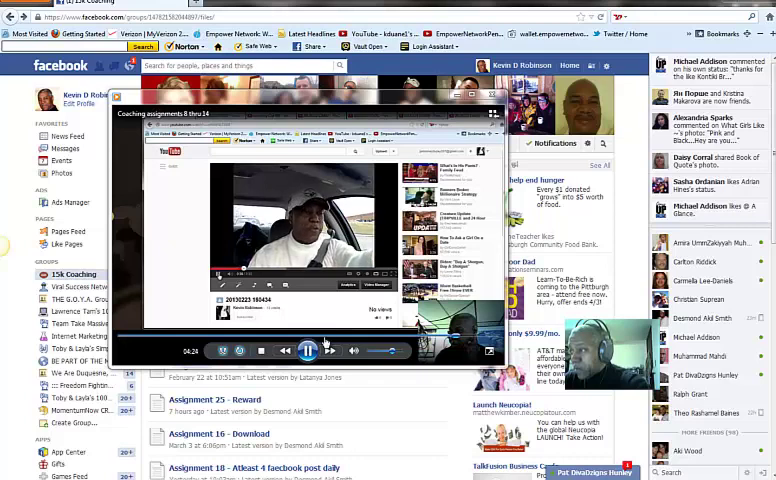
click(307, 351)
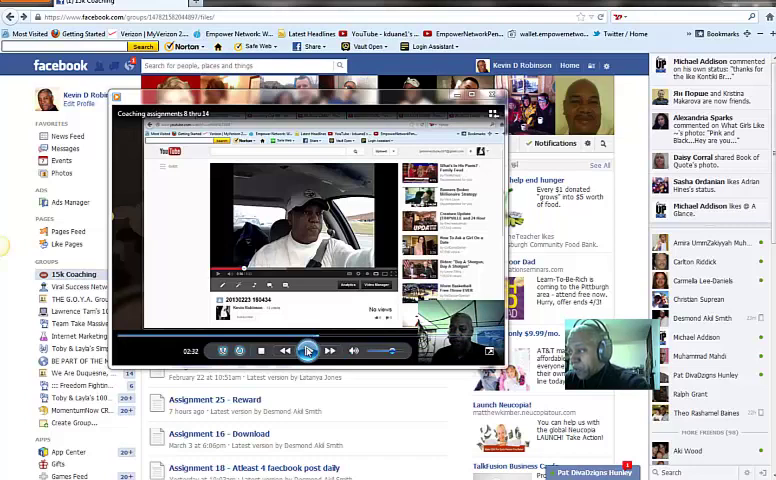
click(307, 351)
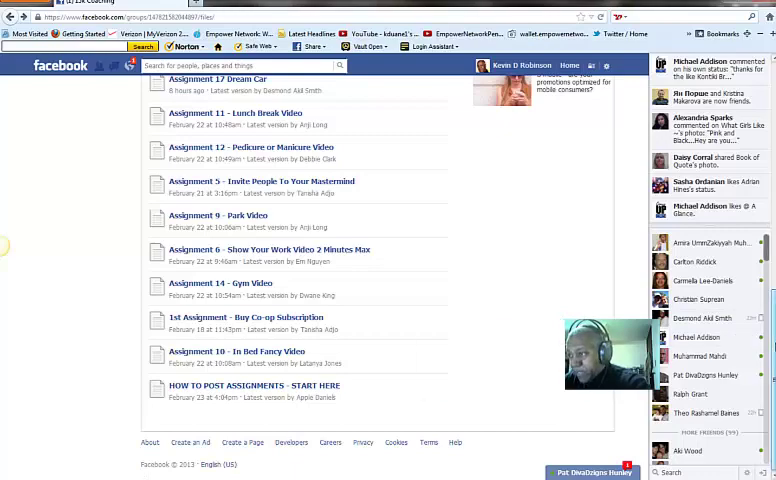
drag(772, 266, 770, 180)
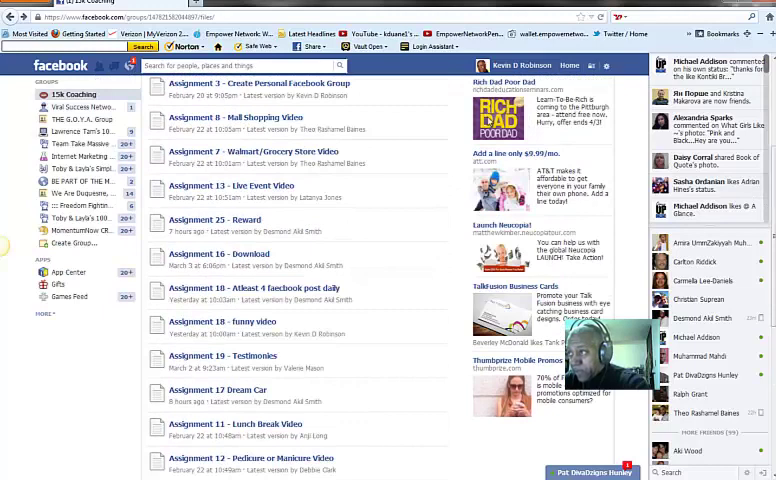
Open the 'Assignment 16 - Download' document from the group's Files list.
click(201, 256)
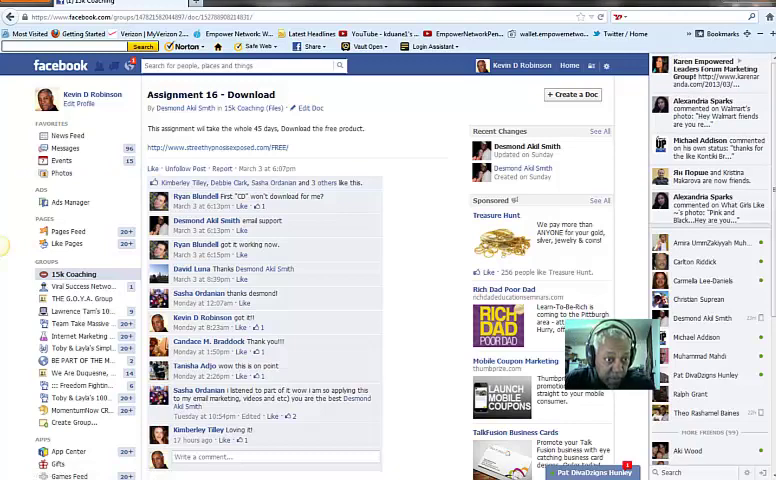
Show the Explorer Downloads folder briefly, then return to the Facebook browser window.
key(alt+Tab)
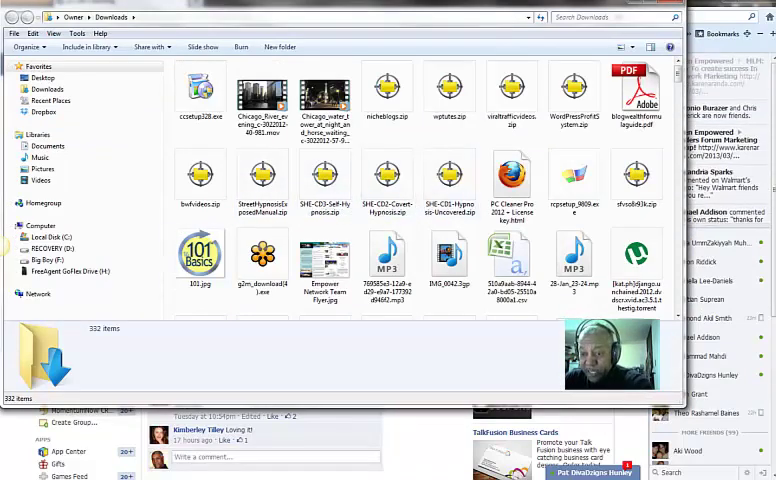
key(alt+Tab)
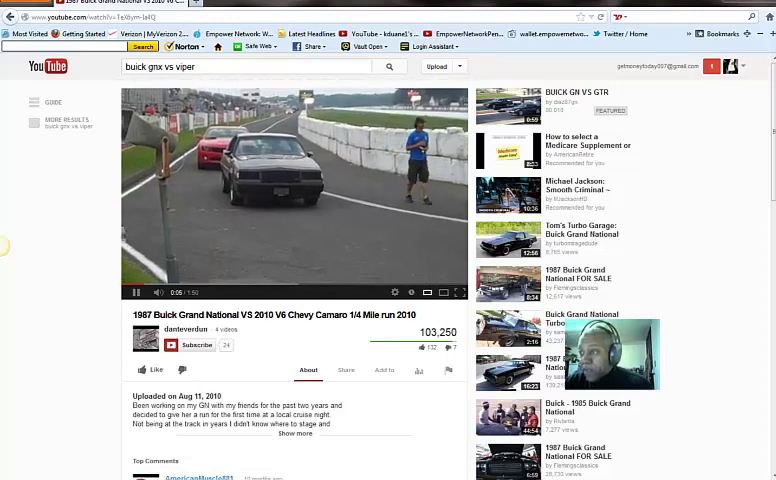
Pause and resume the Buick Grand National vs Camaro video, finally pausing at 0:24.
click(140, 293)
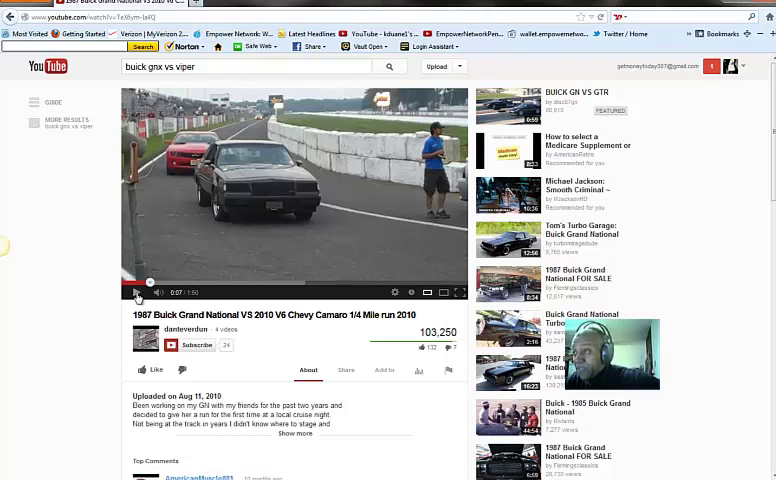
click(137, 295)
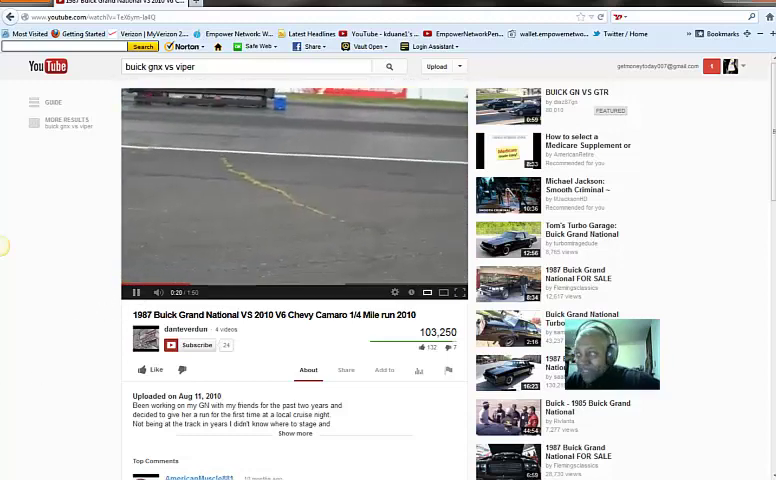
click(136, 292)
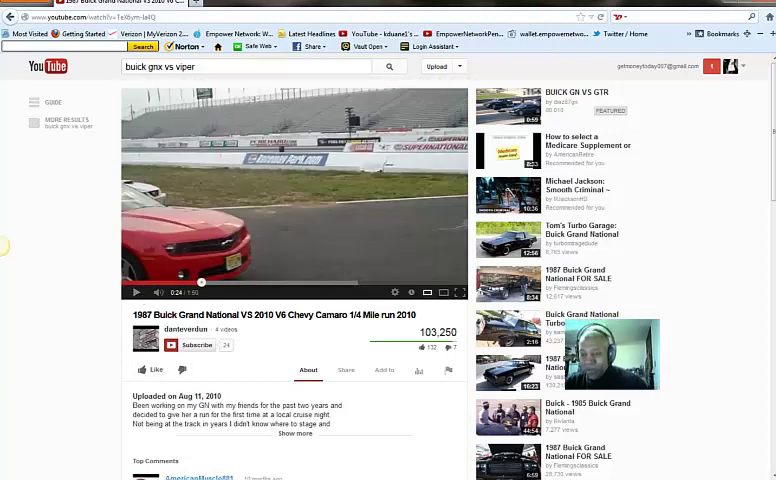
Switch to the 15k Coaching Facebook group tab.
key(ctrl+Tab)
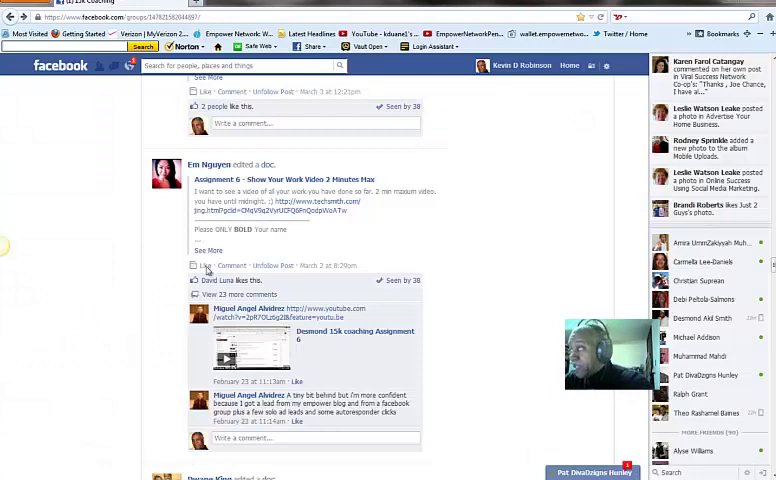
scroll(773, 253, up, 5)
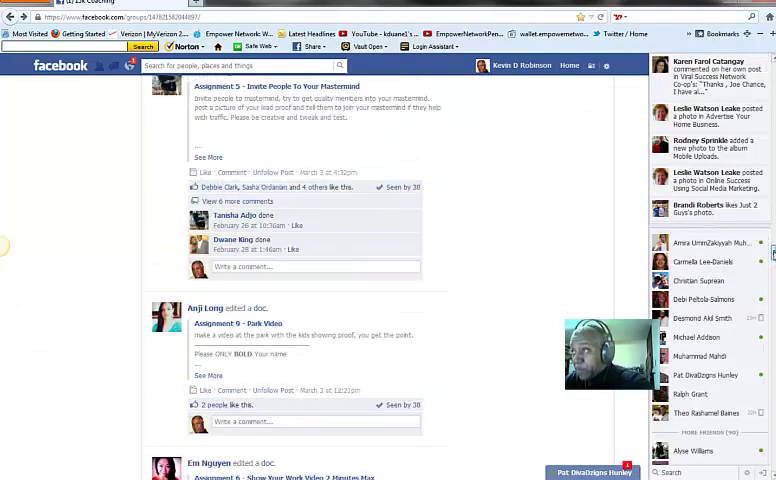
scroll(390, 270, up, 4)
scroll(390, 270, up, 1)
scroll(390, 270, up, 1)
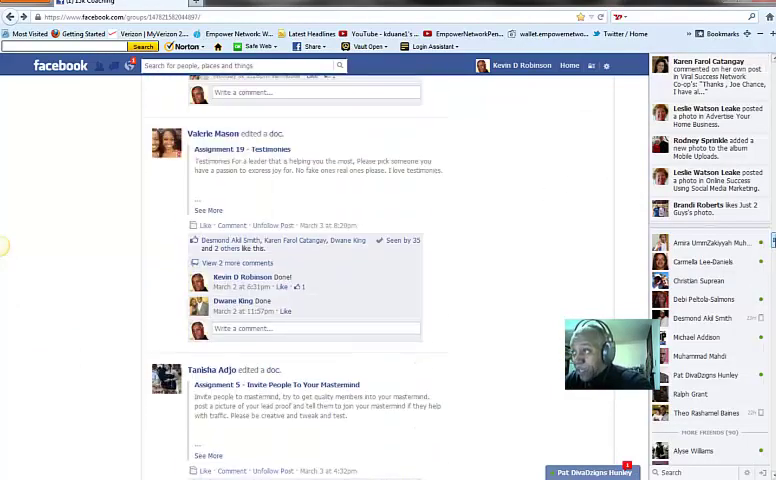
scroll(390, 270, up, 1)
scroll(4, 245, up, 1)
scroll(4, 245, up, 2)
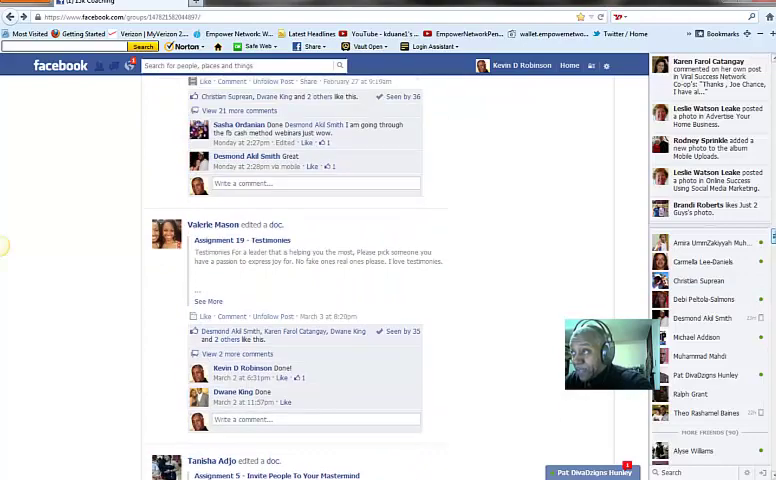
scroll(4, 245, up, 1)
scroll(4, 245, up, 1)
scroll(4, 245, up, 1)
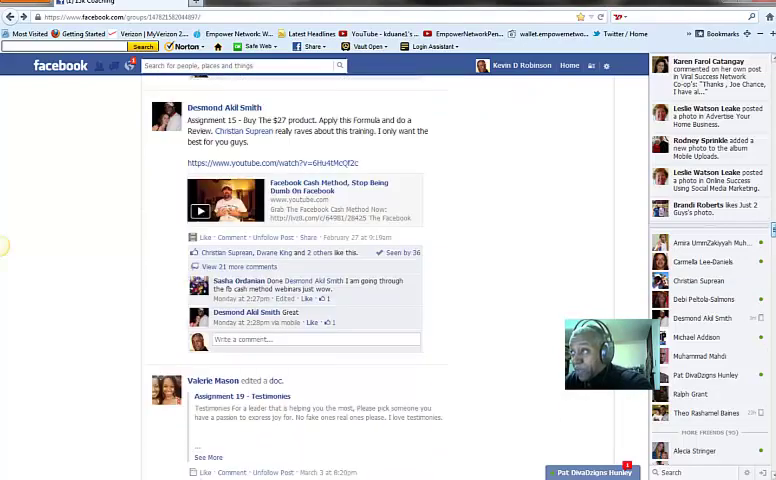
scroll(4, 245, down, 3)
scroll(4, 245, down, 1)
scroll(4, 245, down, 3)
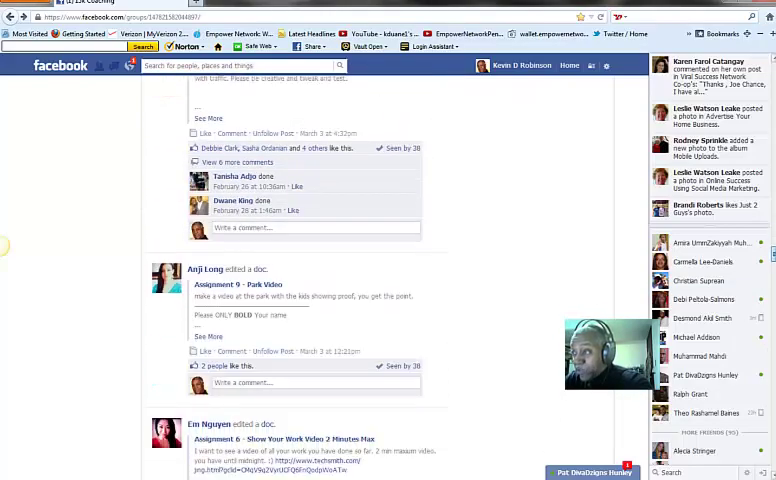
scroll(4, 245, down, 2)
scroll(4, 245, down, 3)
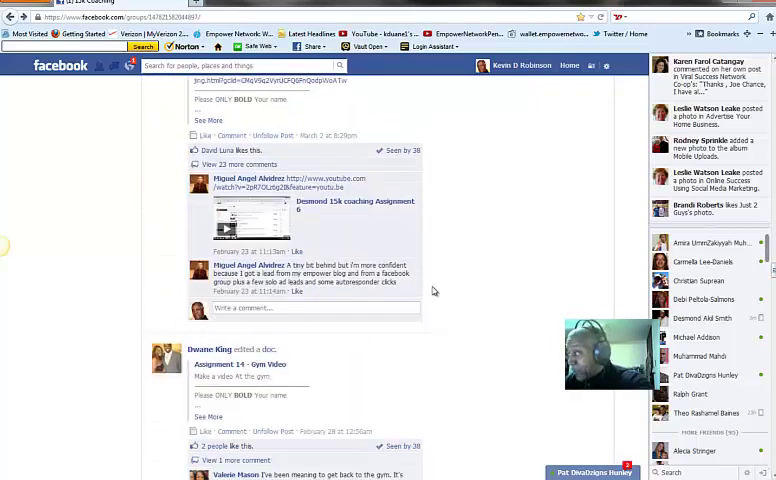
scroll(4, 245, down, 2)
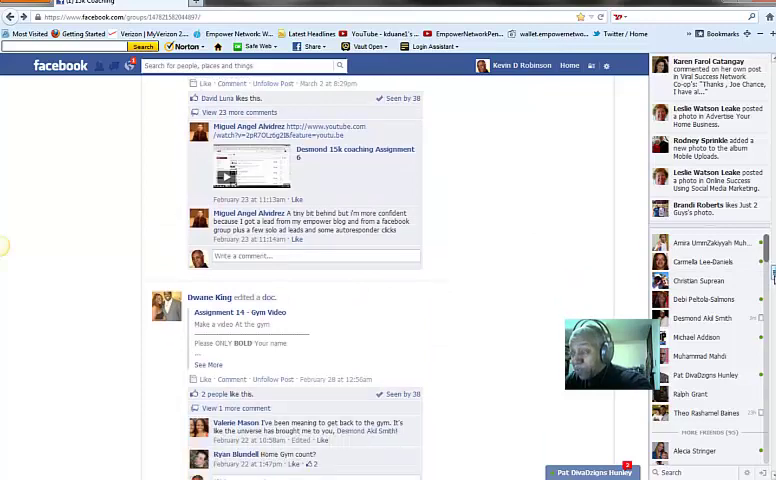
scroll(4, 245, down, 1)
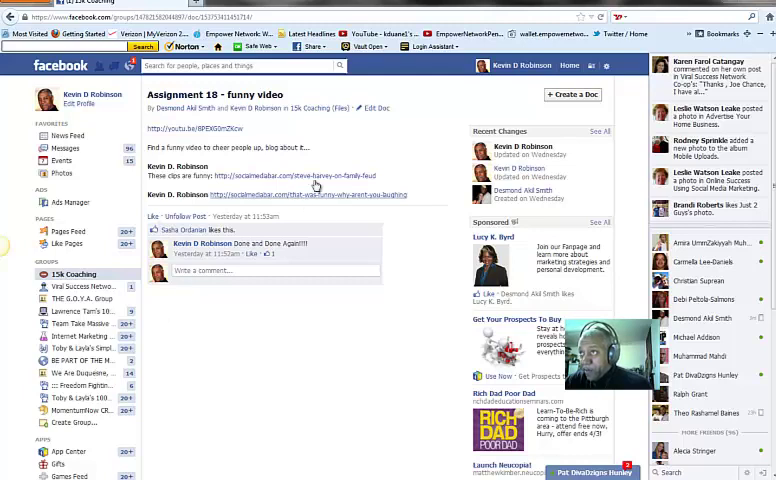
Go back to Files, open the Assignment 18 daily posts doc, then view the profile timeline.
click(9, 18)
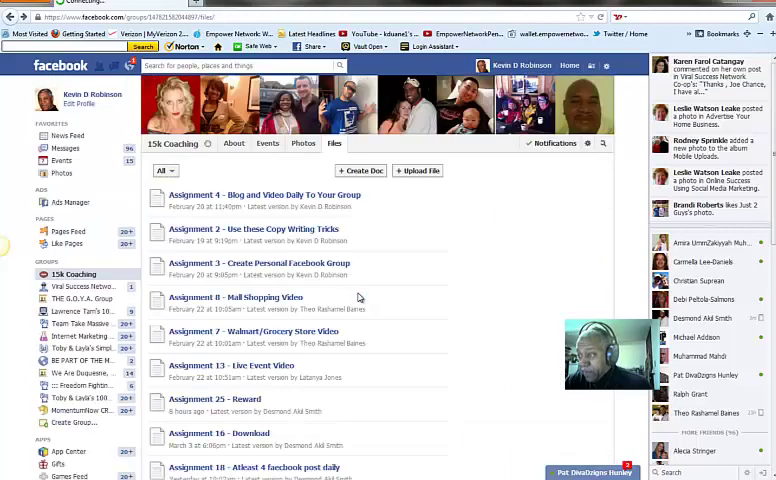
scroll(400, 300, down, 1)
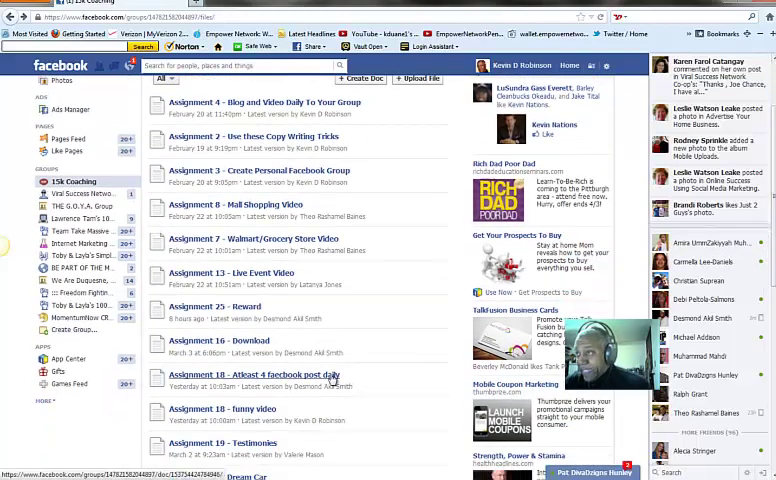
click(320, 375)
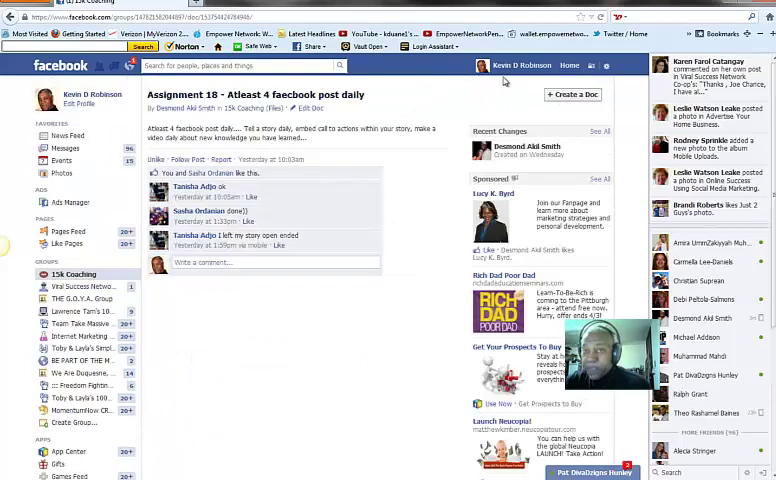
click(516, 66)
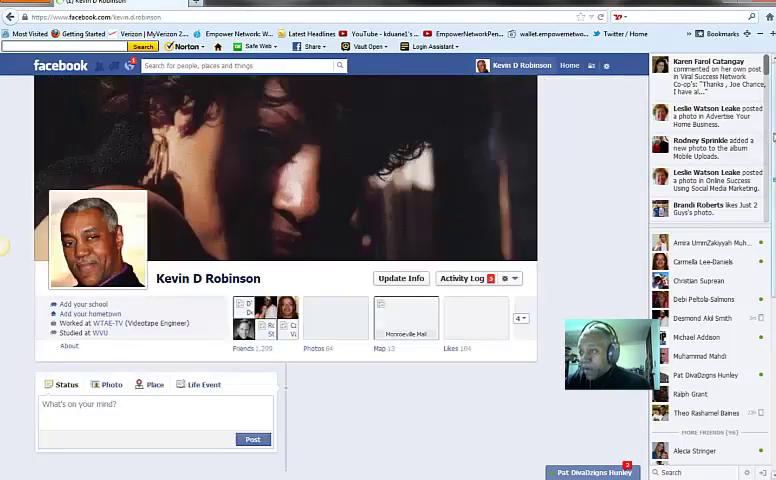
scroll(4, 245, down, 5)
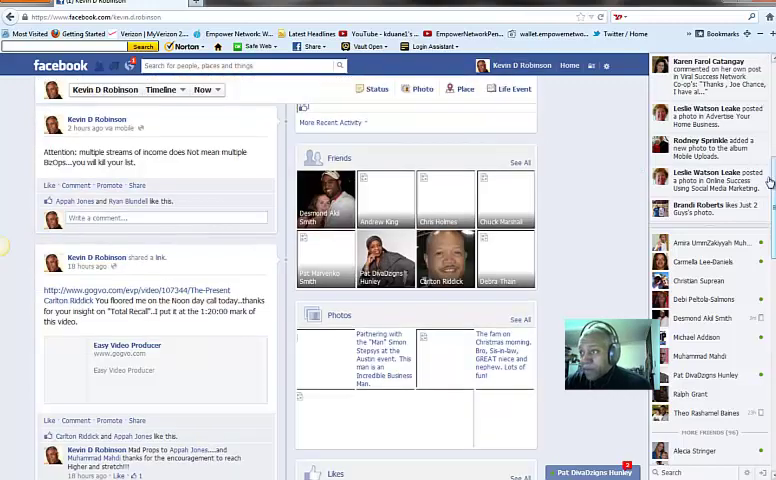
scroll(4, 245, down, 3)
scroll(4, 245, down, 2)
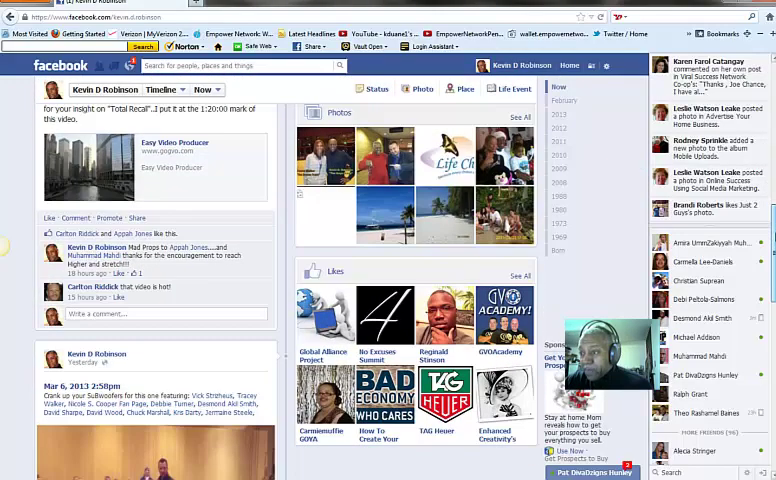
scroll(4, 245, down, 1)
scroll(4, 245, down, 2)
scroll(4, 245, down, 3)
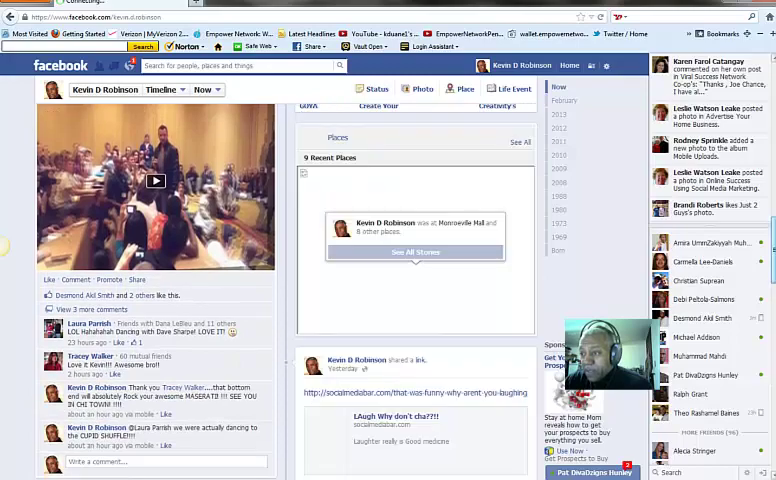
scroll(4, 245, down, 2)
scroll(4, 245, down, 3)
scroll(4, 245, down, 2)
scroll(4, 245, down, 1)
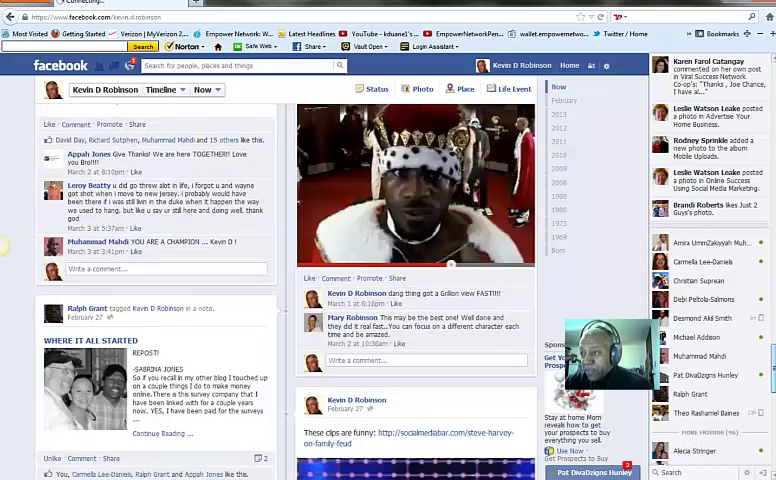
scroll(4, 245, down, 5)
scroll(4, 245, up, 2)
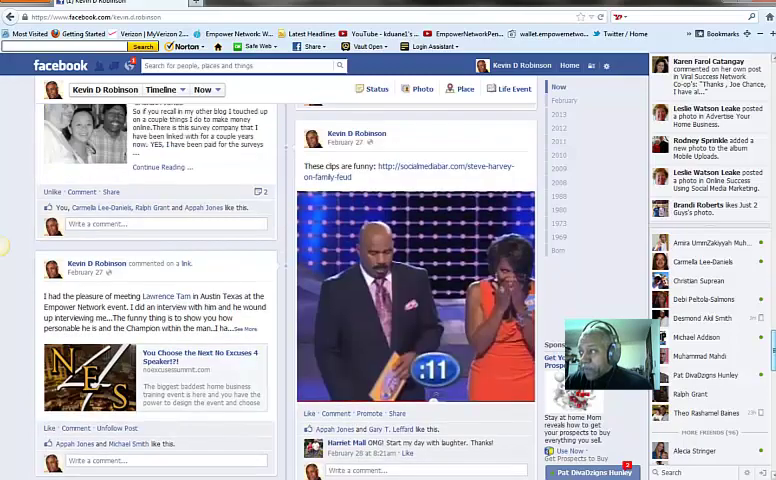
scroll(4, 245, up, 2)
scroll(4, 245, up, 3)
scroll(771, 290, up, 3)
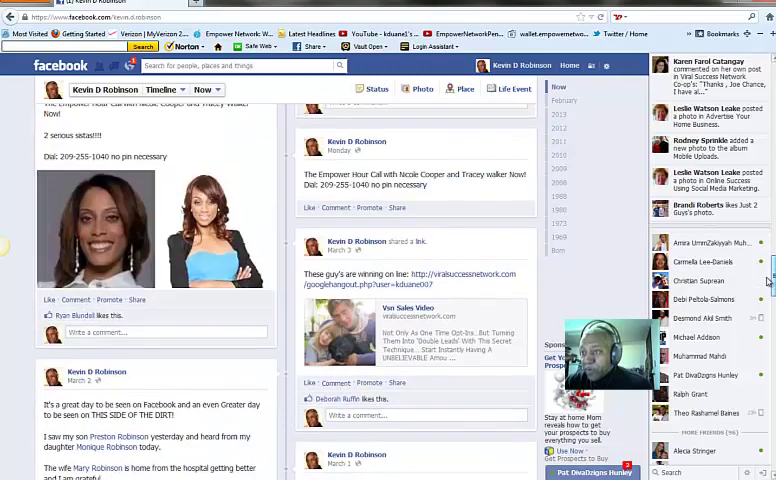
scroll(767, 225, up, 3)
scroll(767, 254, up, 3)
scroll(770, 222, up, 2)
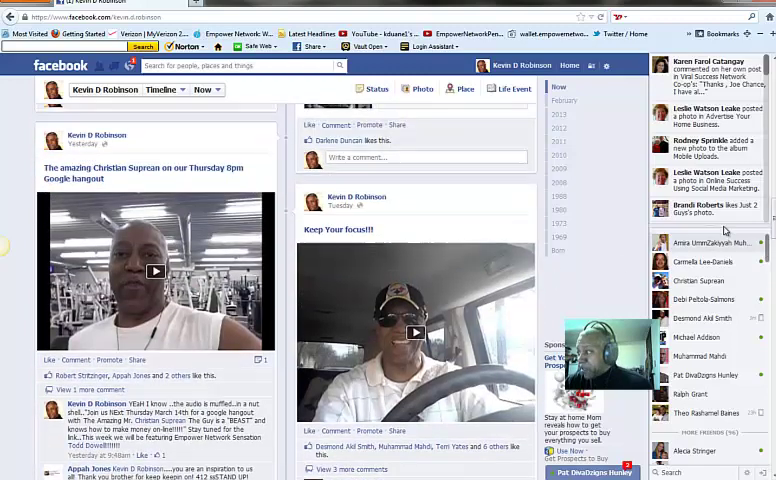
scroll(590, 257, up, 2)
scroll(575, 250, up, 1)
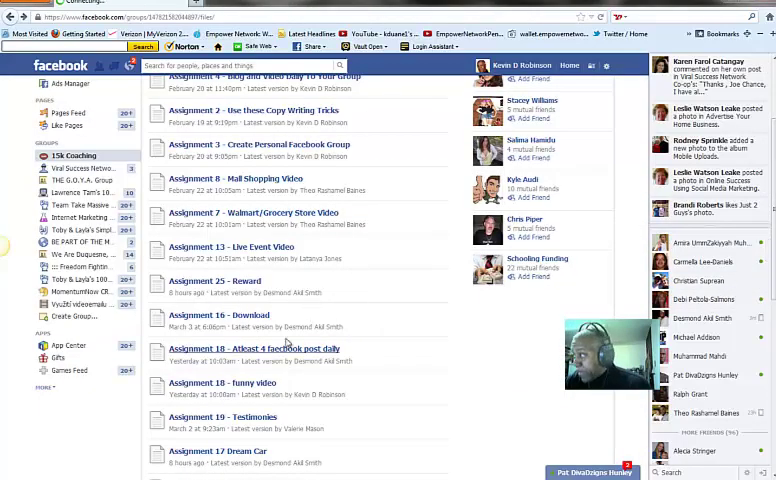
scroll(4, 245, down, 1)
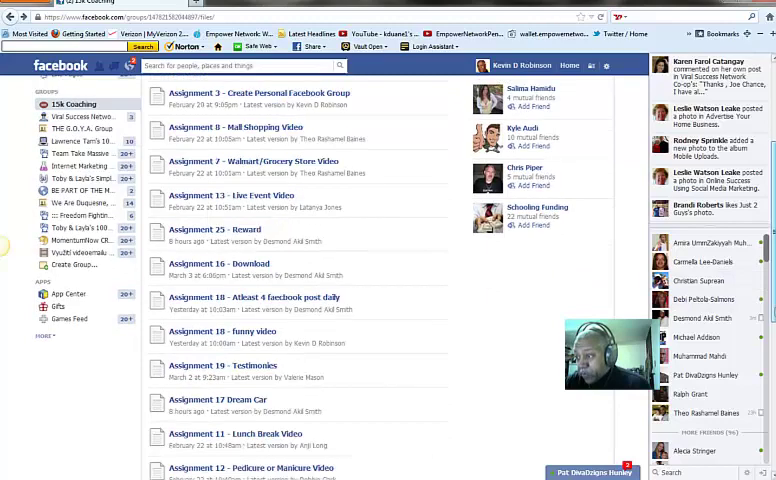
scroll(4, 245, down, 1)
scroll(4, 245, up, 1)
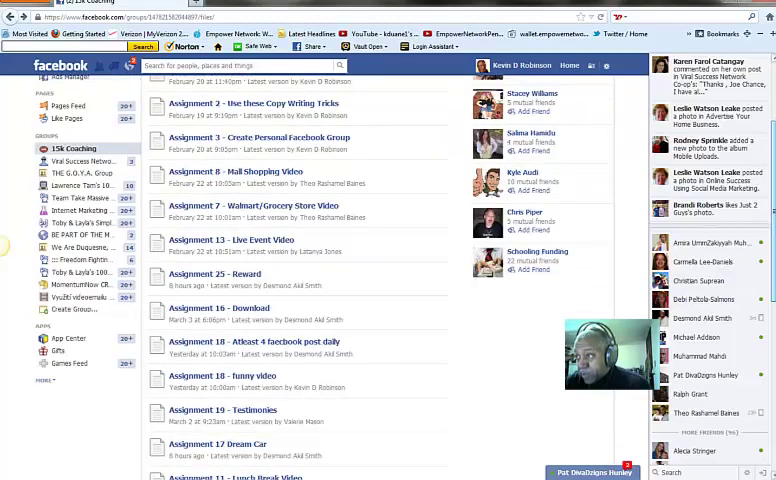
scroll(4, 245, down, 1)
scroll(4, 245, down, 1)
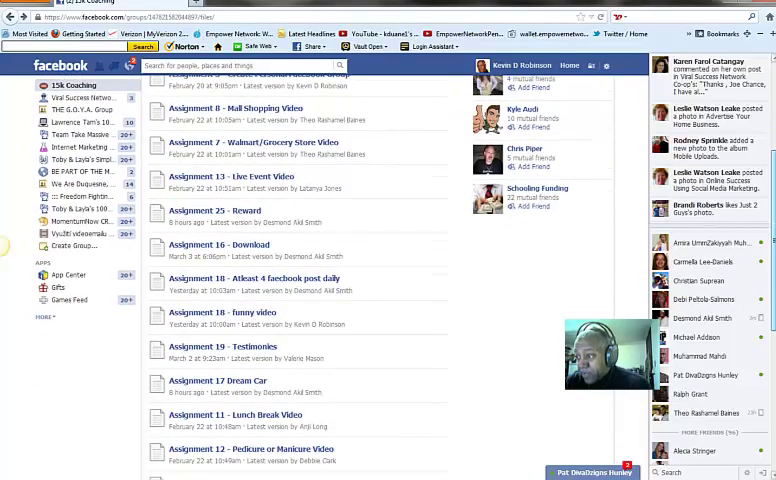
scroll(4, 245, down, 1)
scroll(4, 245, down, 1)
scroll(4, 245, up, 2)
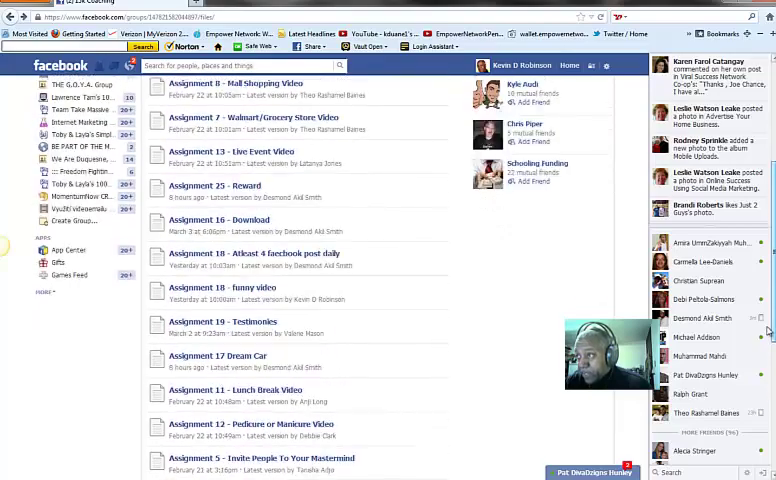
scroll(4, 245, up, 1)
scroll(766, 307, up, 1)
scroll(762, 298, up, 1)
scroll(759, 291, up, 1)
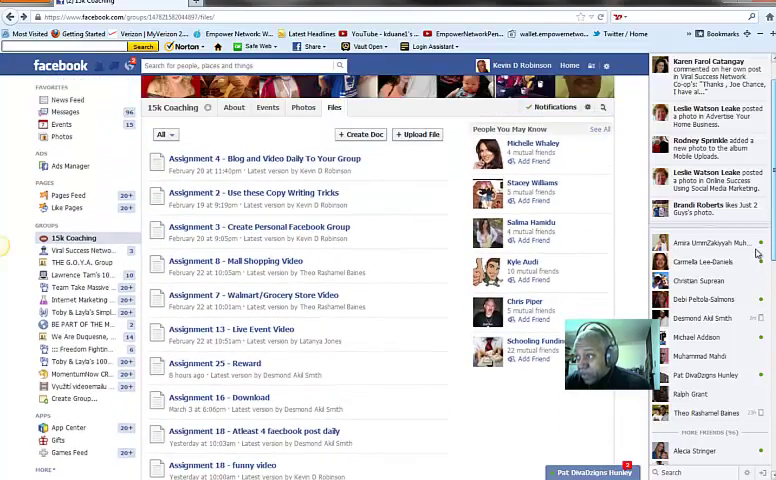
scroll(759, 289, down, 2)
scroll(759, 289, down, 1)
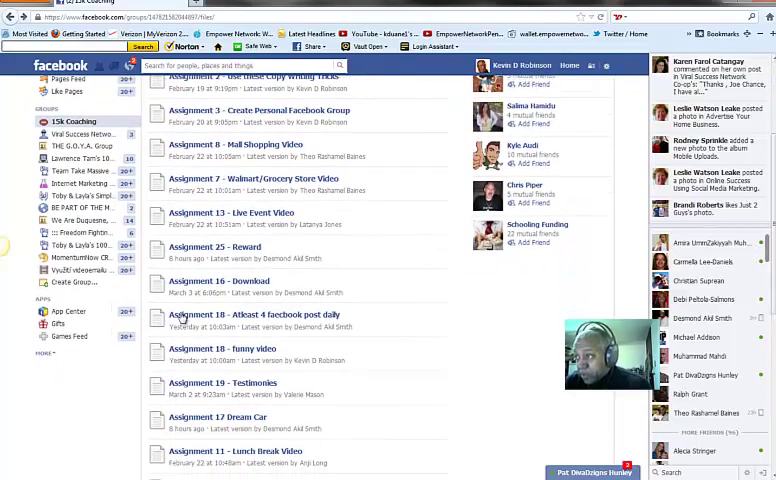
View Assignment 9 - Park Video, then open Assignment 19 - Testimonies and a testimonial video.
click(242, 251)
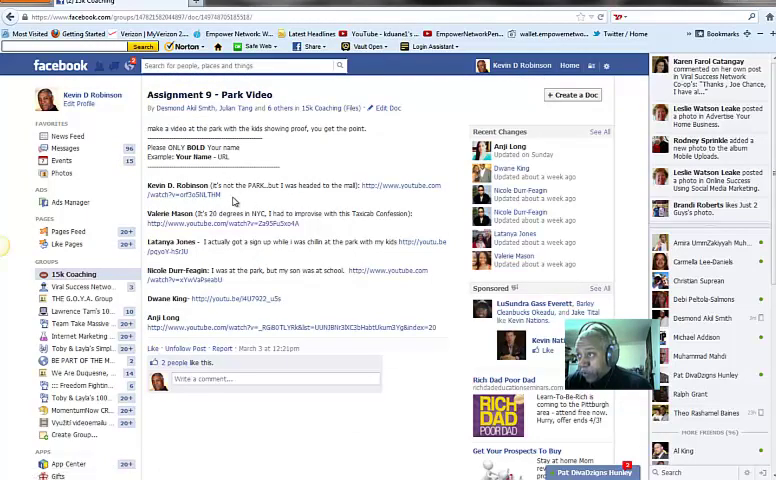
drag(144, 187, 240, 350)
click(239, 199)
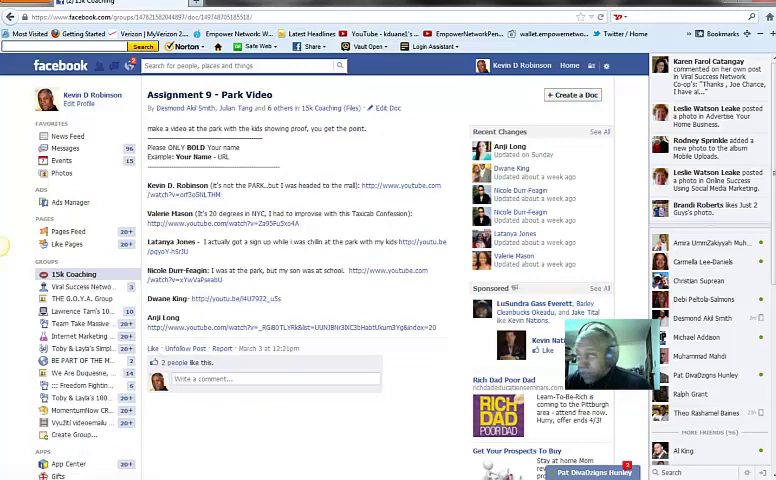
key(alt+Left)
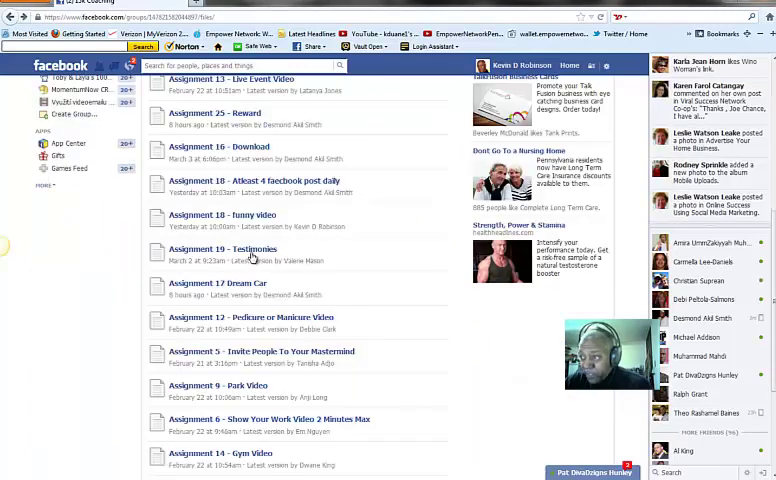
click(252, 250)
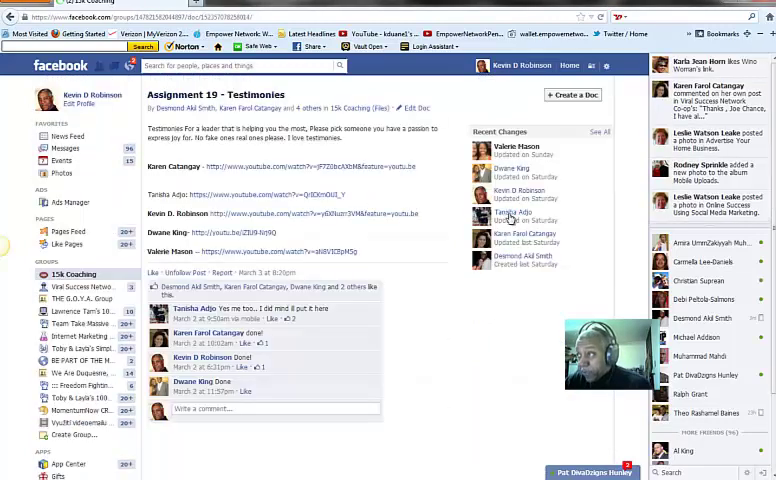
click(308, 214)
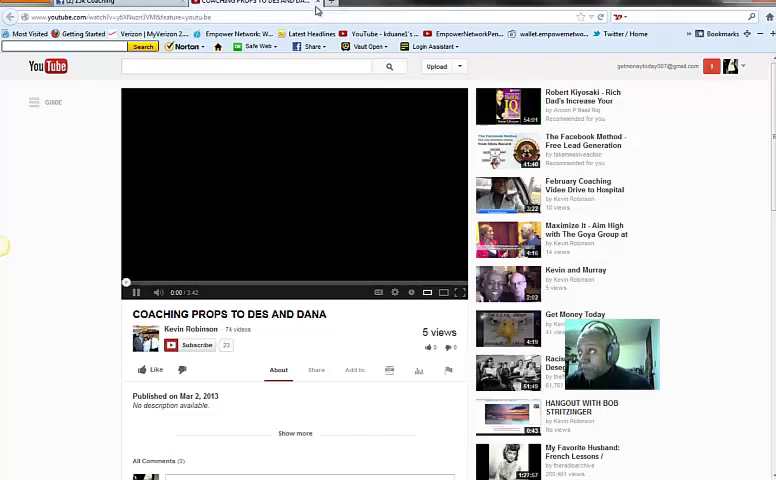
Close the YouTube testimonial video tab to return to the Testimonies document.
click(317, 3)
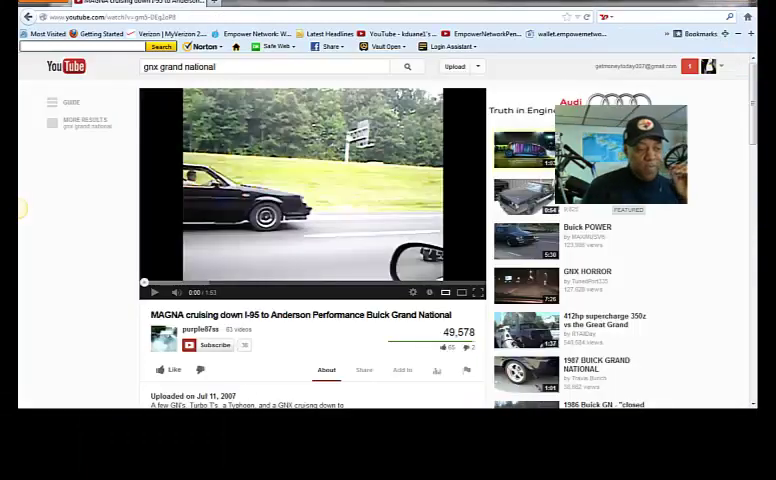
Start playing the Buick Grand National cruising down I-95 video.
click(152, 293)
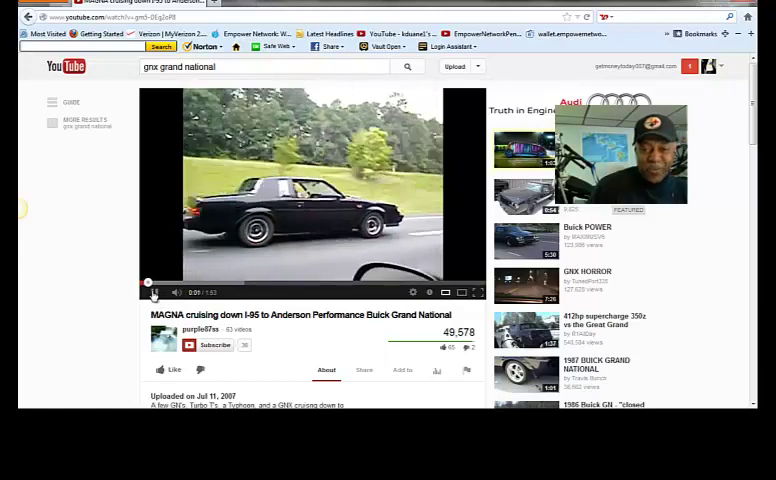